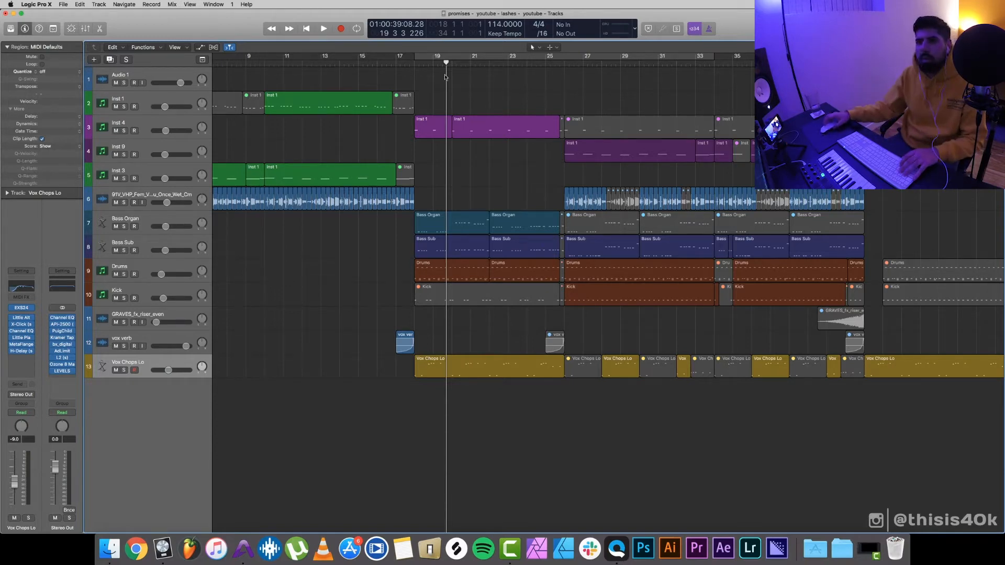
Turn on cycle mode, play the arrangement from bar 10 and check the output levels in Apogee Maestro 2.
key("c")
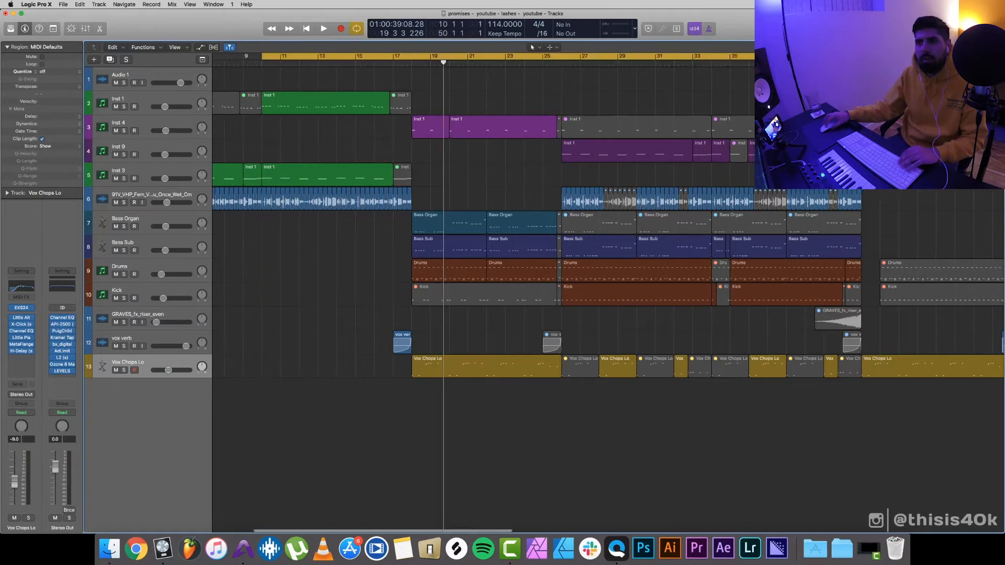
key("space")
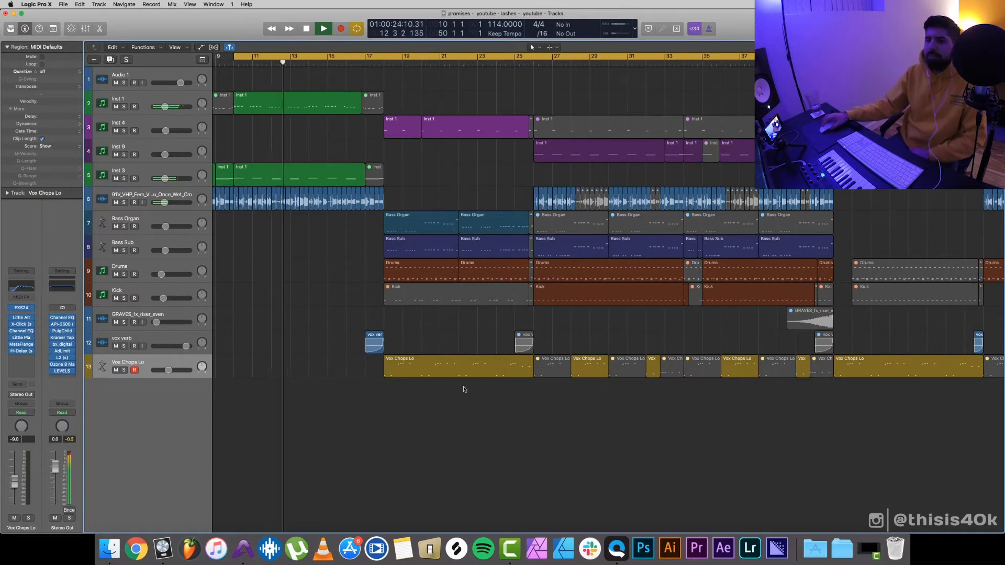
left_click(244, 551)
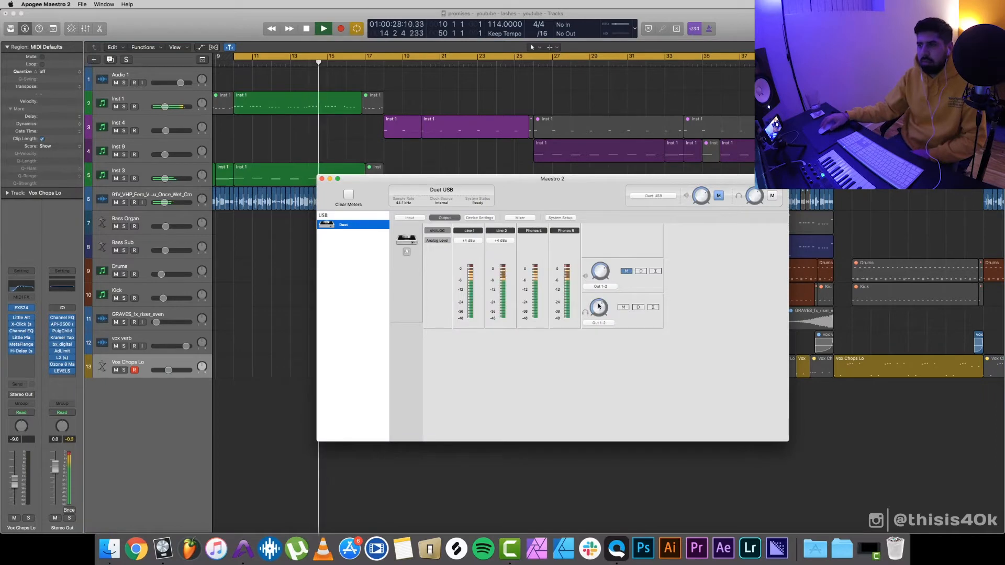
left_click(531, 458)
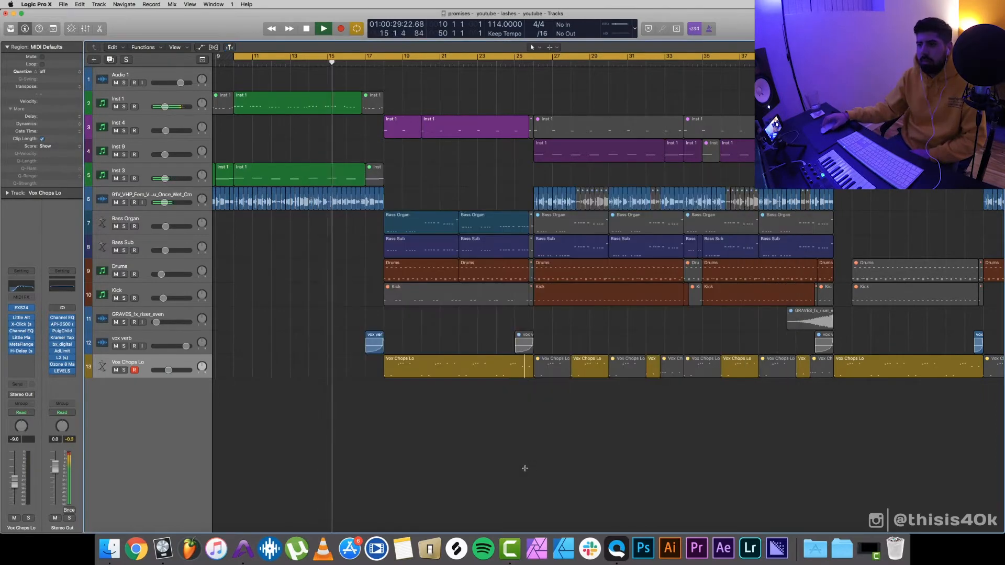
left_click(485, 399, "ctrl+alt")
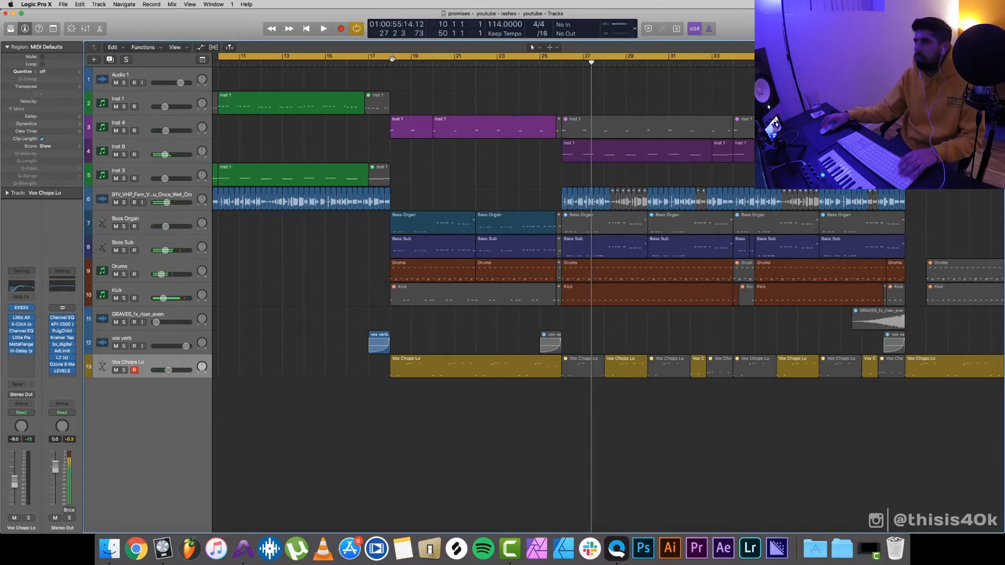
Set the cycle range from bar 18 to bar 26 and audition the Vox Chops Lo track in solo.
left_click(392, 59)
left_click_drag(389, 59, 567, 133)
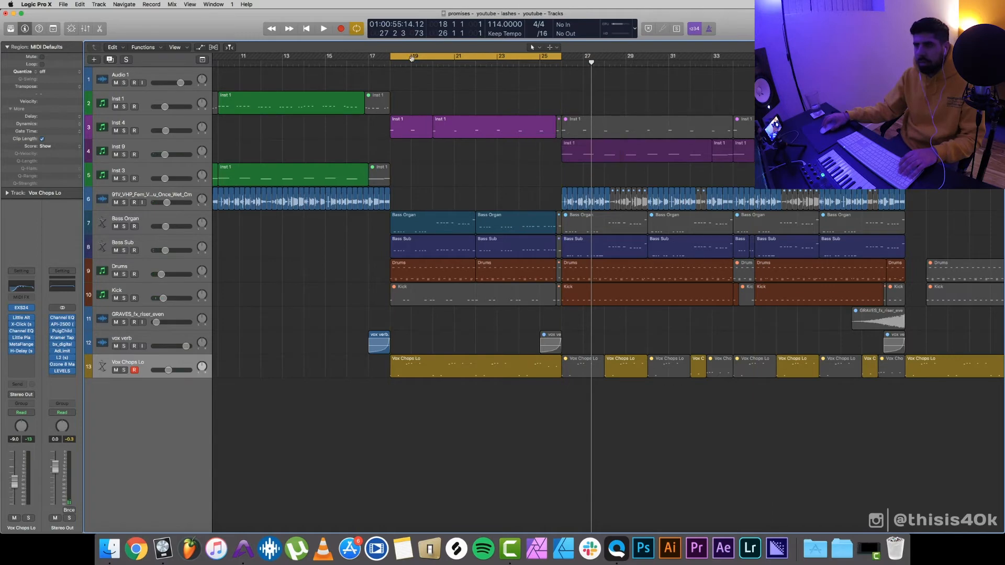
left_click(157, 364)
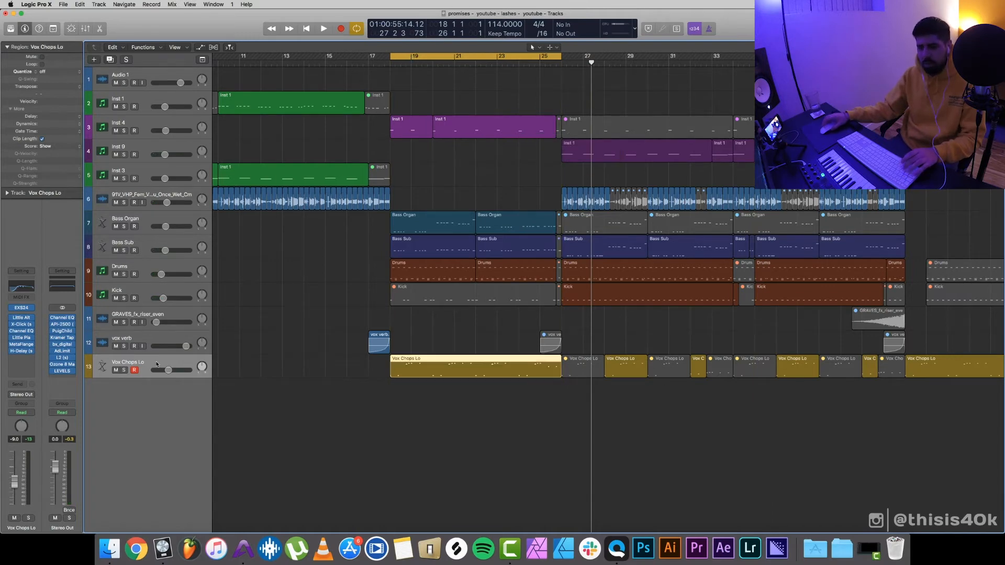
key("s")
key("space")
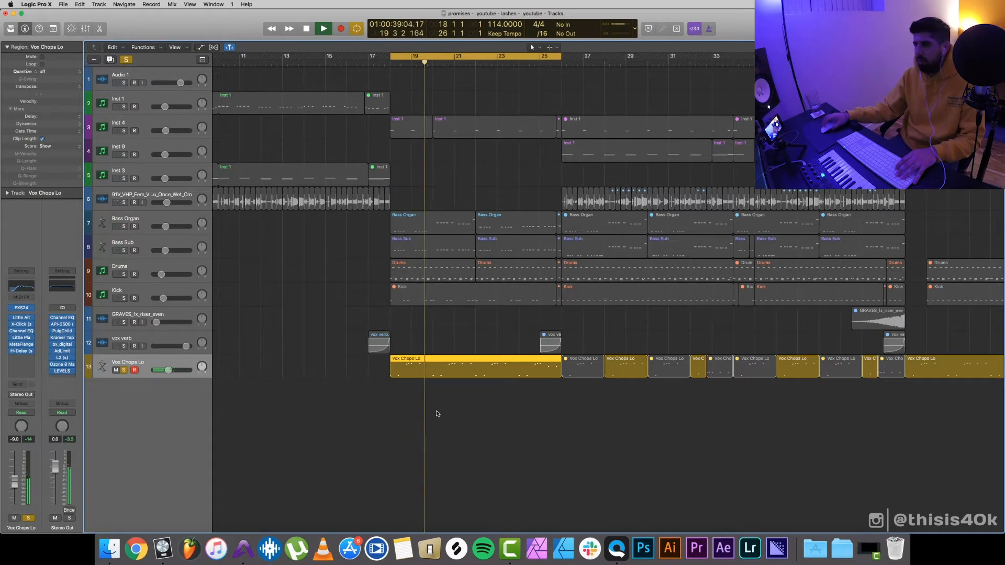
key("space")
key("s")
left_click(229, 123)
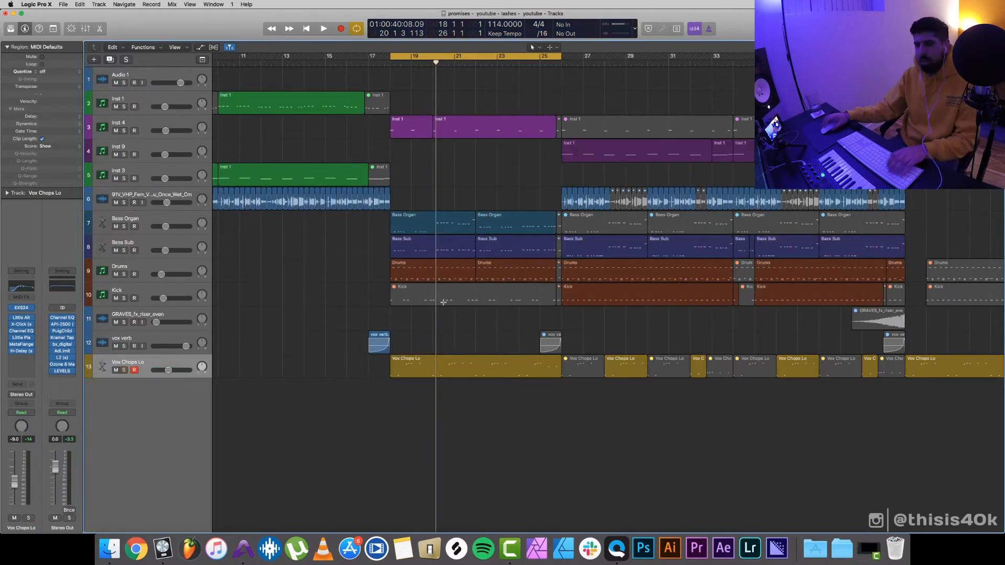
right_click(498, 391)
left_click(458, 382)
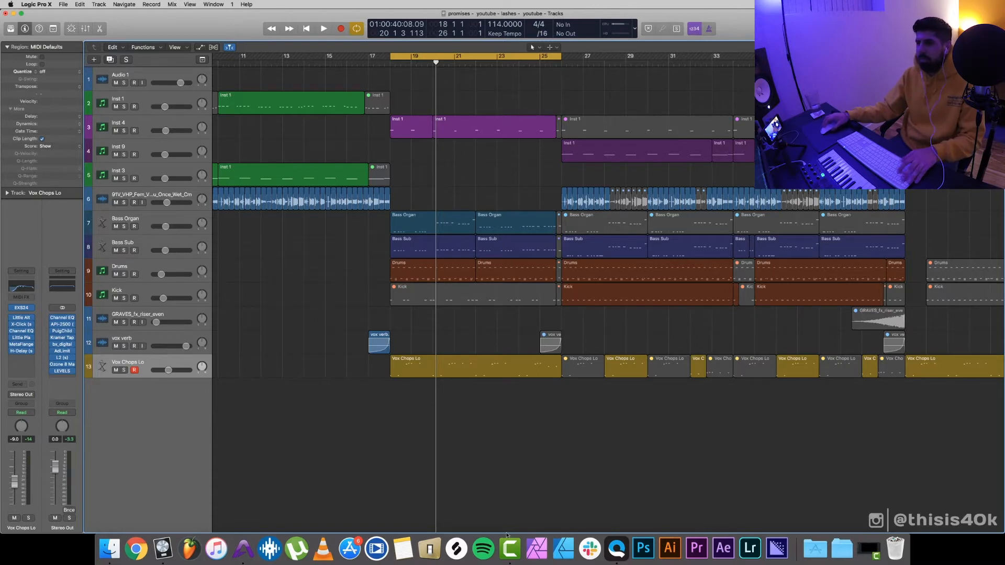
Turn off cycle mode, switch to Splice and search the samples for "i told you once".
key("c")
scroll(463, 471, "left", 3)
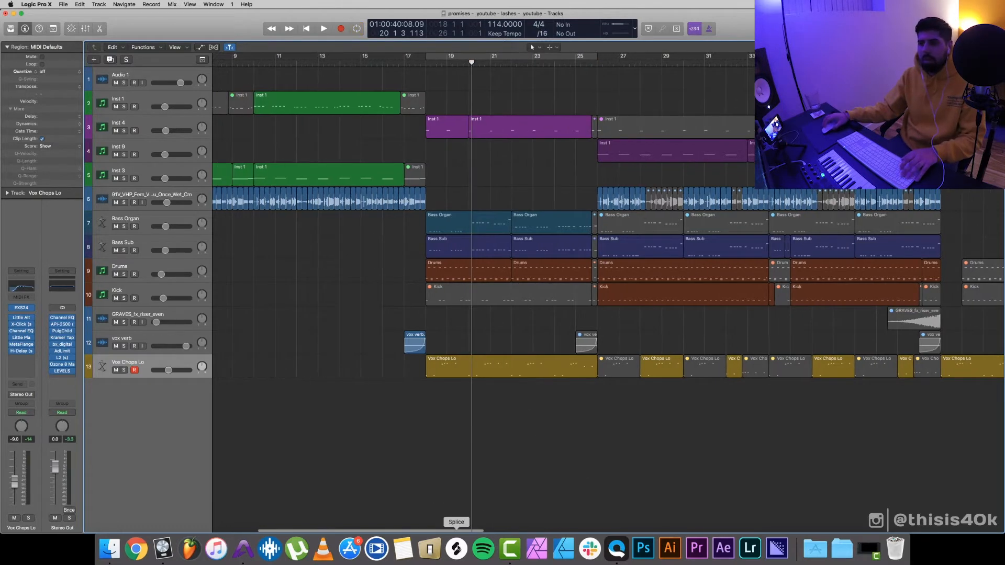
left_click(456, 550)
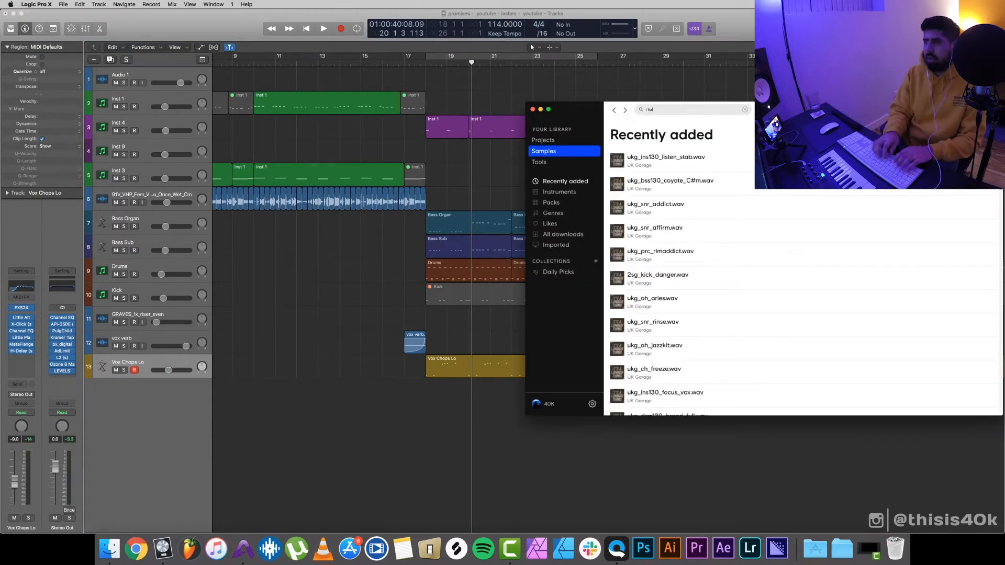
type("i told you once")
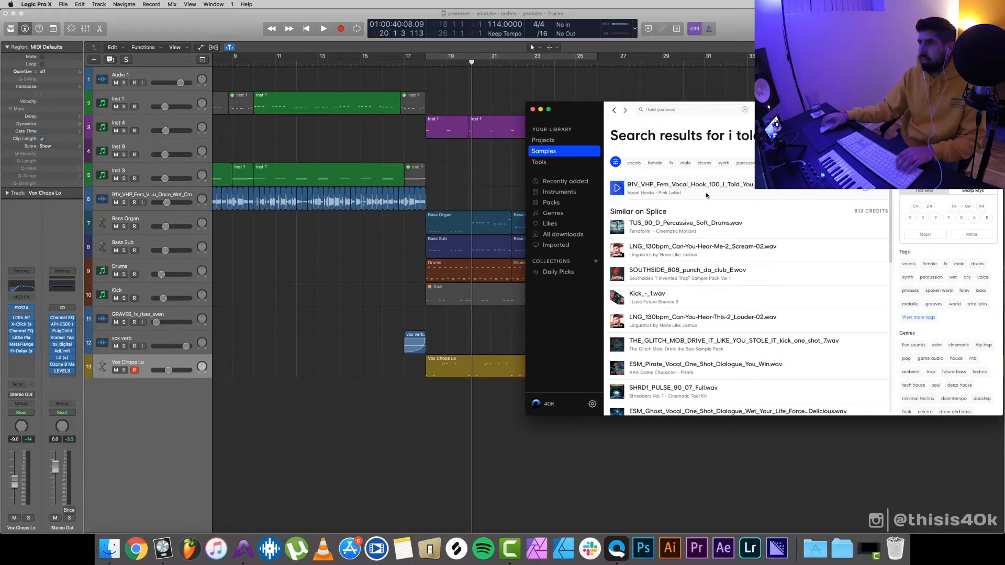
Add the 91V_VHP_Fem_Vocal_Hook_100_I_Told_You_Once sample to the arrangement on its own audio track, starting at bar 2.
left_click_drag(709, 194, 256, 423)
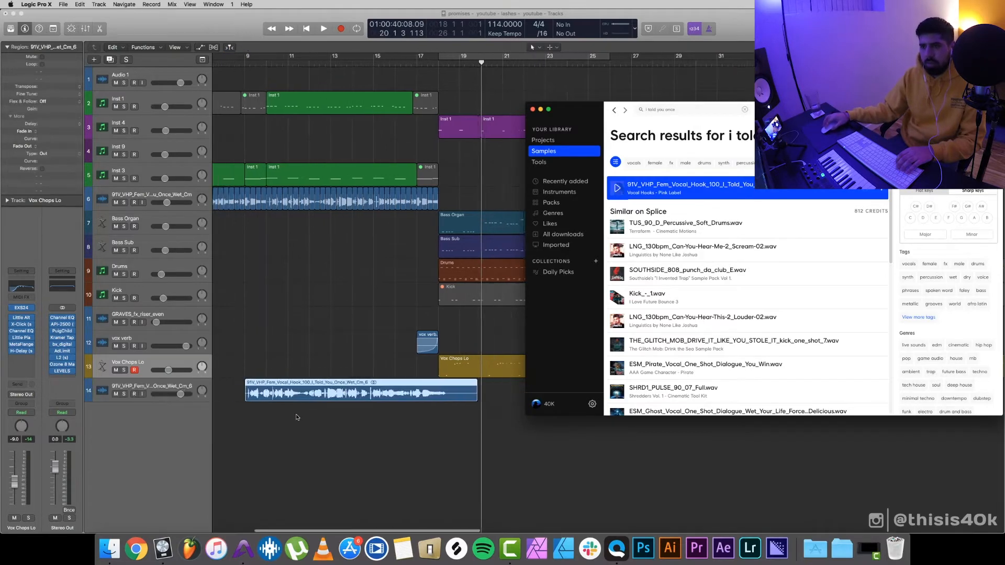
left_click(325, 420)
scroll(324, 421, "left", 3)
scroll(324, 420, "left", 5)
left_click_drag(456, 392, 321, 390)
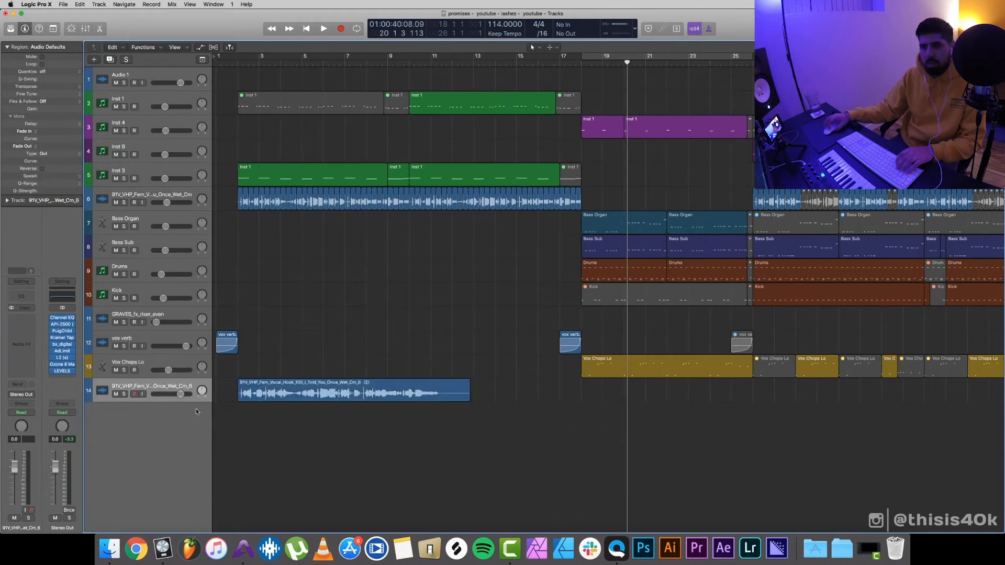
Lower the new vocal hook track's volume to -10.6 dB and set the cycle range from bar 2 to bar 11.
left_click(173, 387)
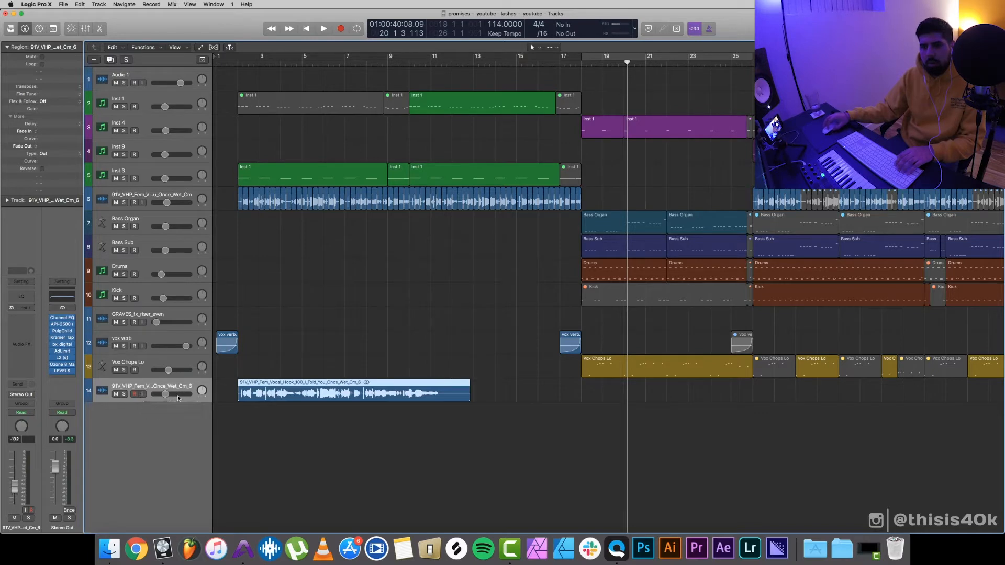
left_click(314, 430)
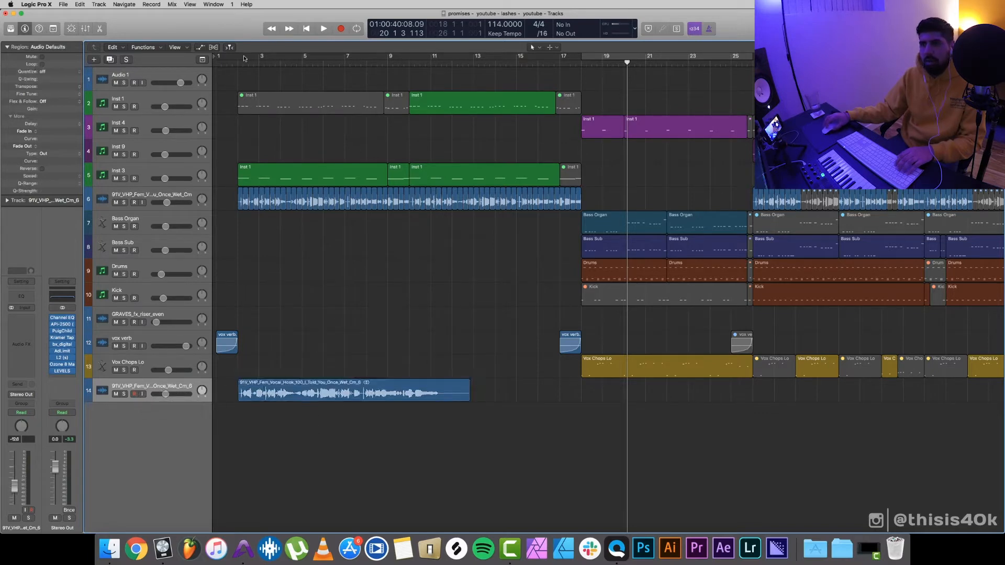
left_click_drag(244, 58, 438, 180)
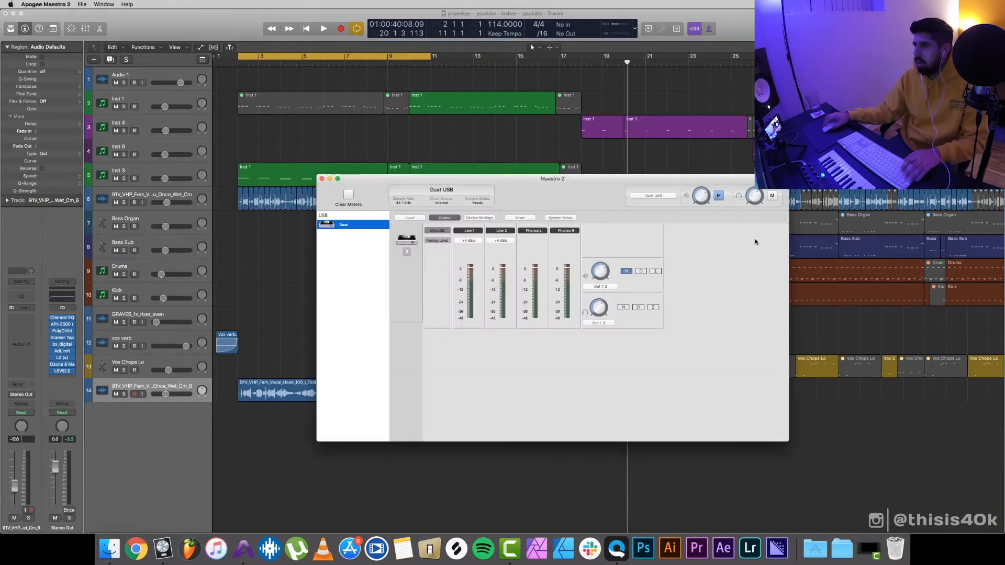
left_click(456, 558)
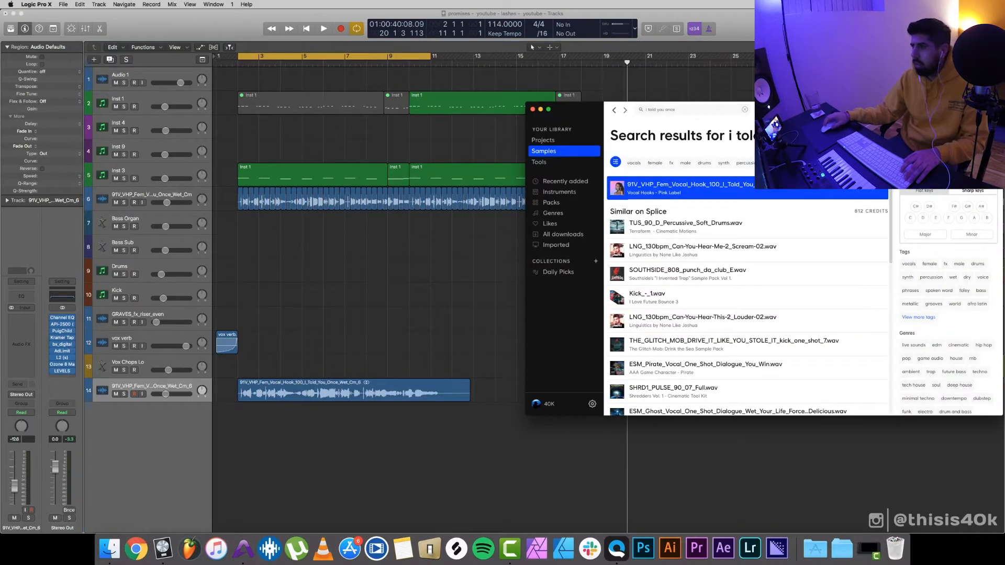
key("super+Tab")
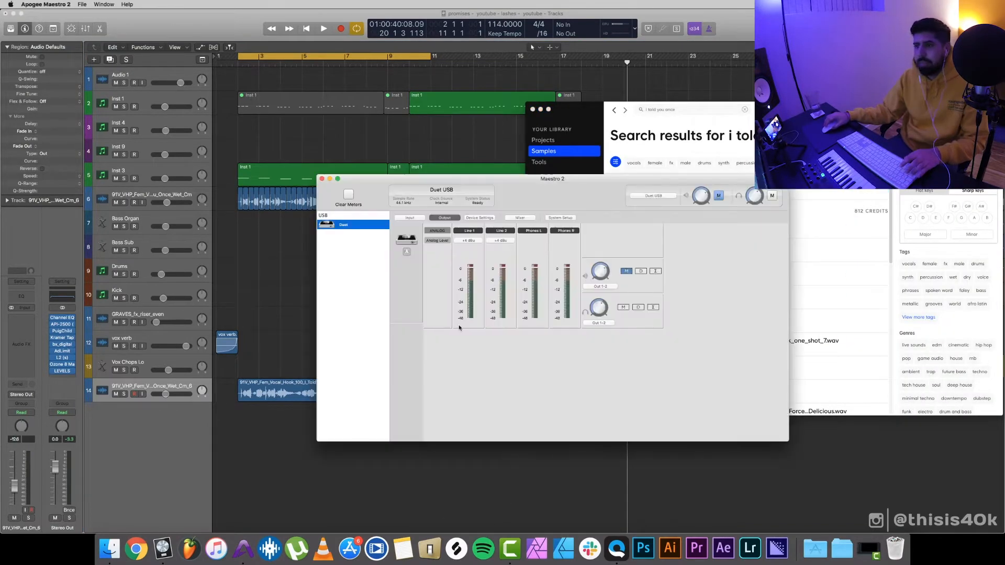
left_click(346, 467, "super")
Set the project tempo to 100 and shorten the cycle range to end at bar 10.
double_click(499, 24)
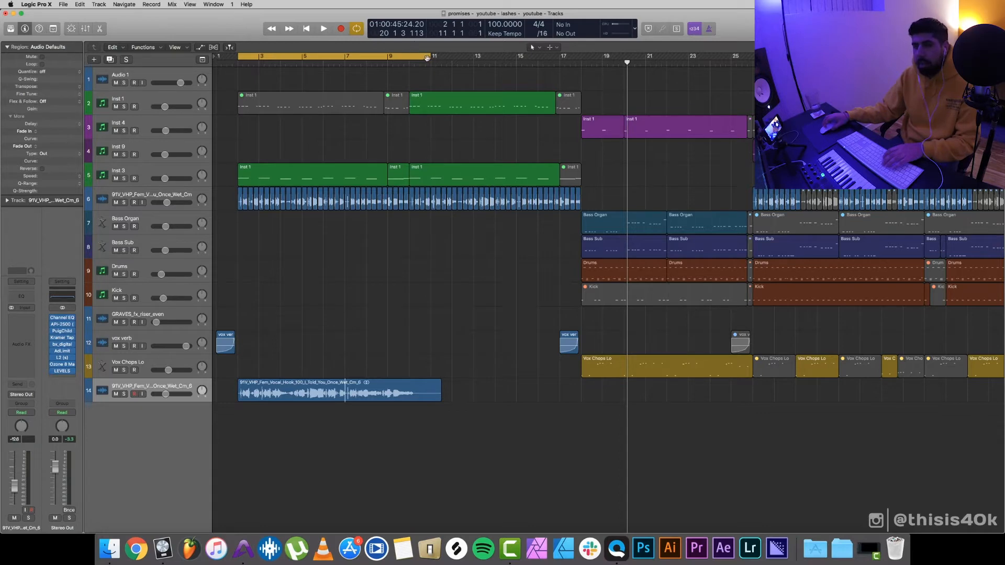
left_click_drag(427, 59, 409, 70)
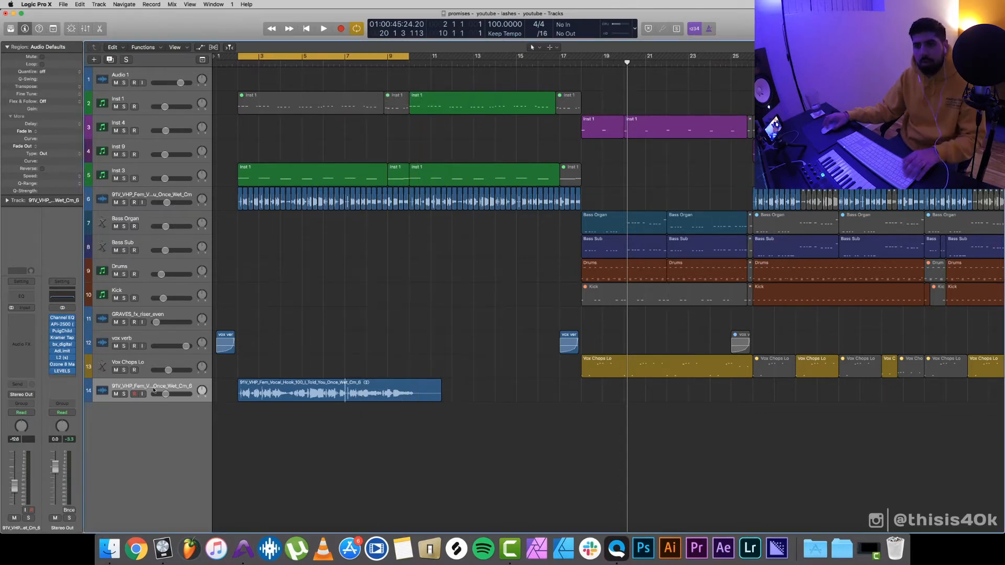
Solo and play the vocal hook track, lowering its volume to -13.4 dB.
key("s")
key("space")
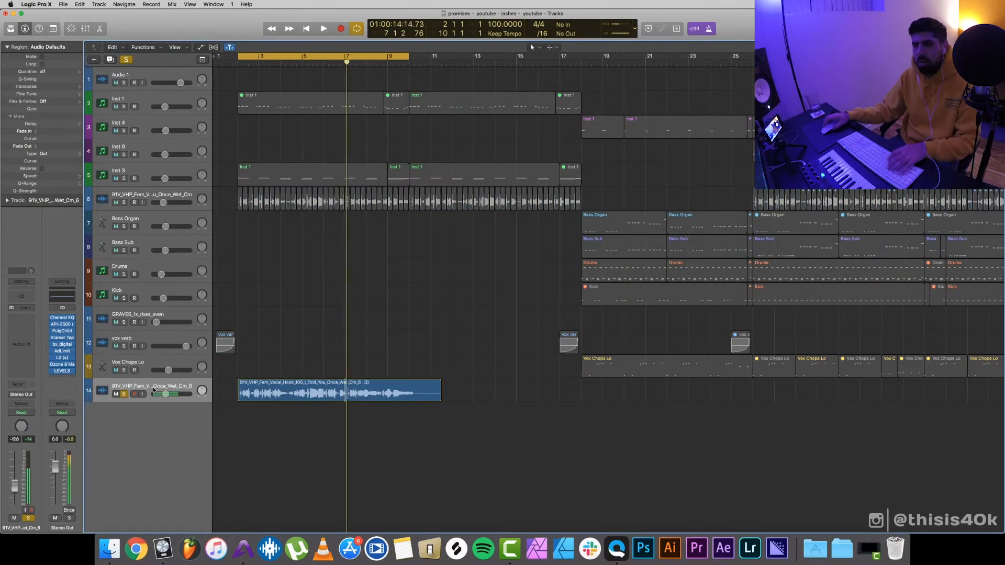
key("space")
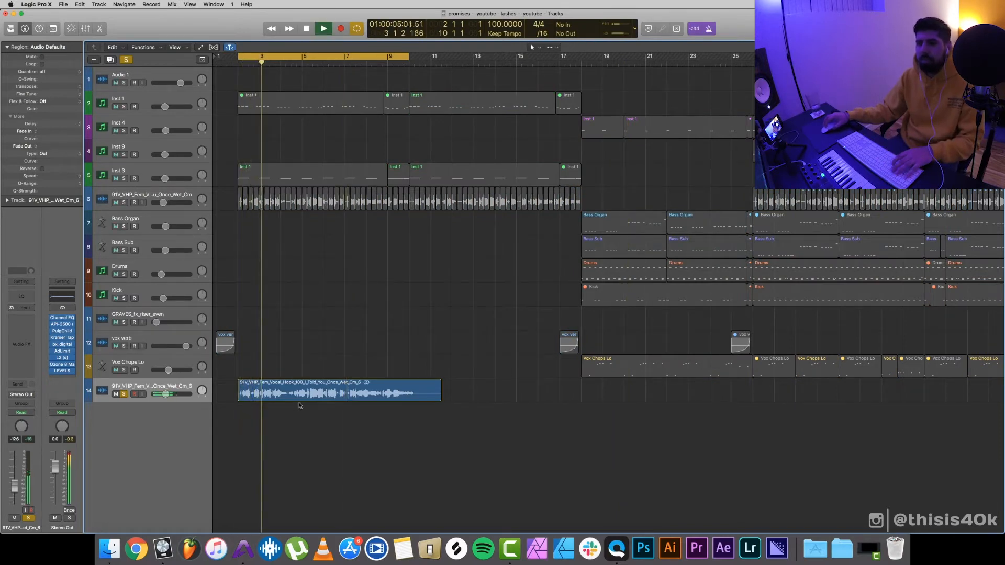
left_click_drag(165, 394, 164, 394)
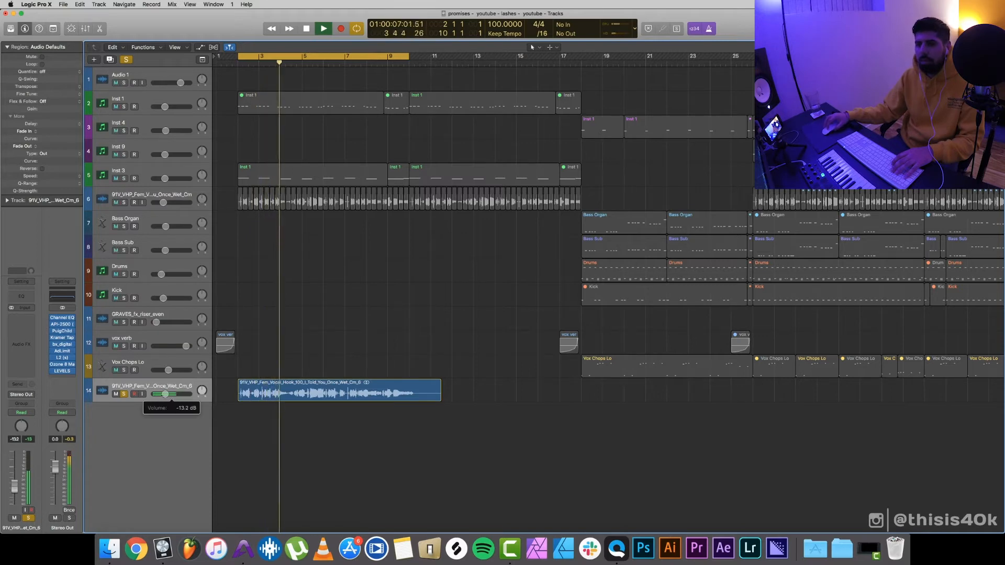
key("space")
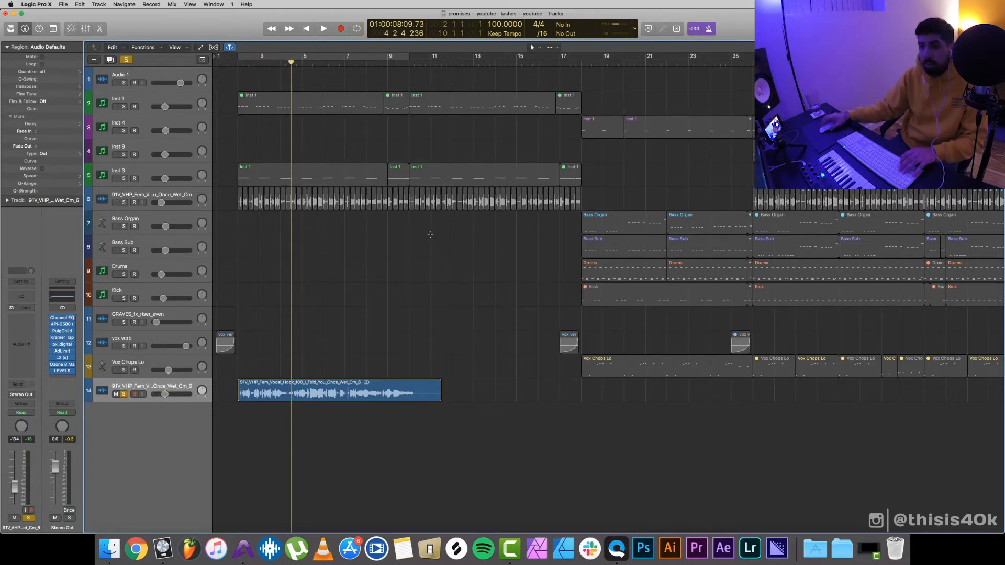
Play the vocal hook's ending from bar 9 without cycling, trim the region off after bar 10 and unsolo the track.
left_click(394, 66)
key("space")
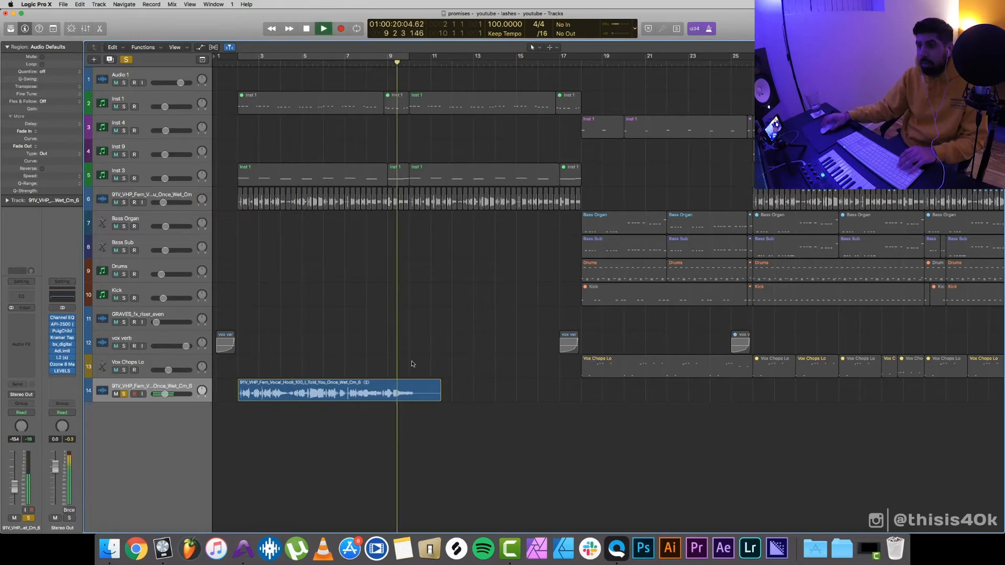
key("space")
left_click(411, 396)
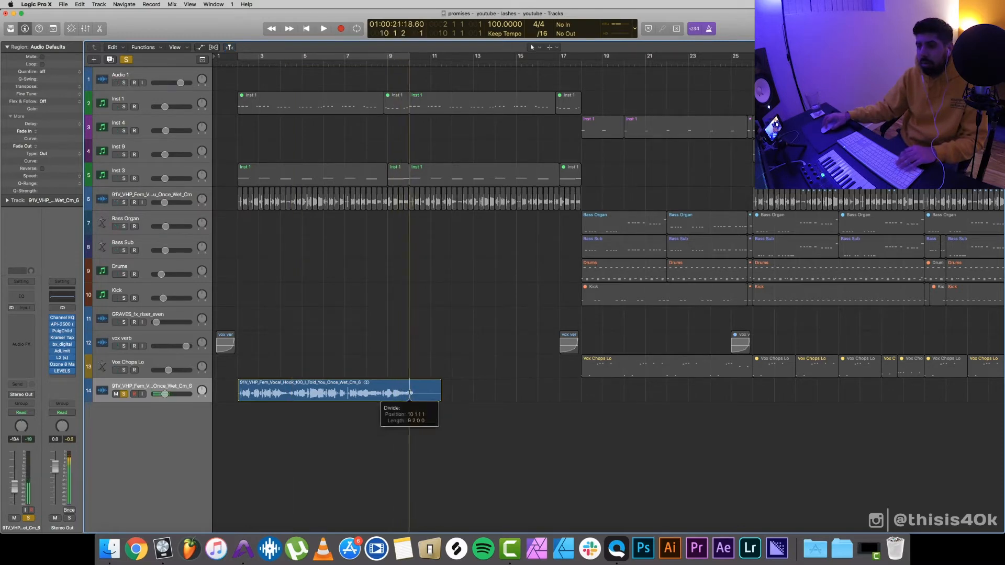
key("Delete")
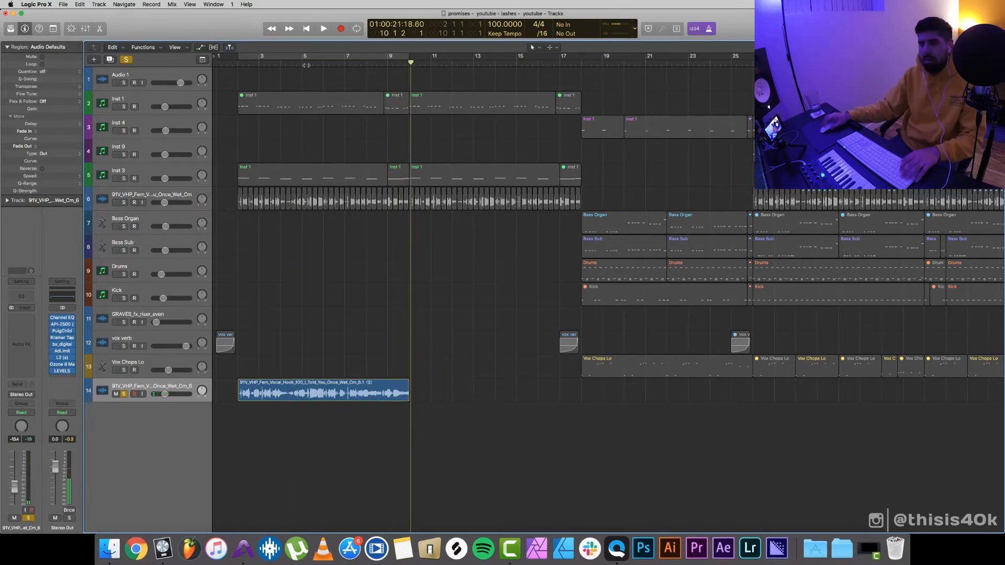
key("s")
left_click_drag(283, 392, 261, 391)
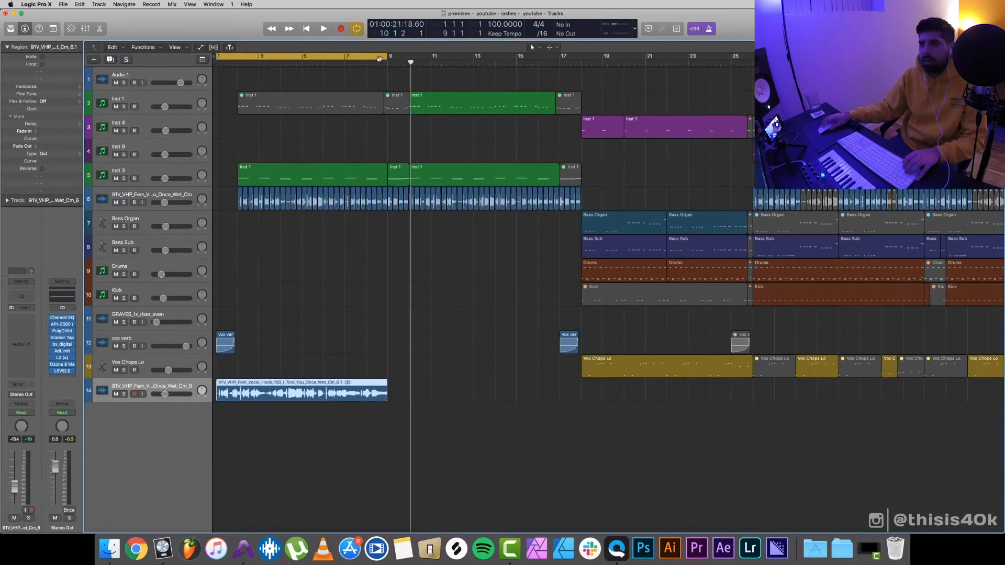
left_click(388, 61)
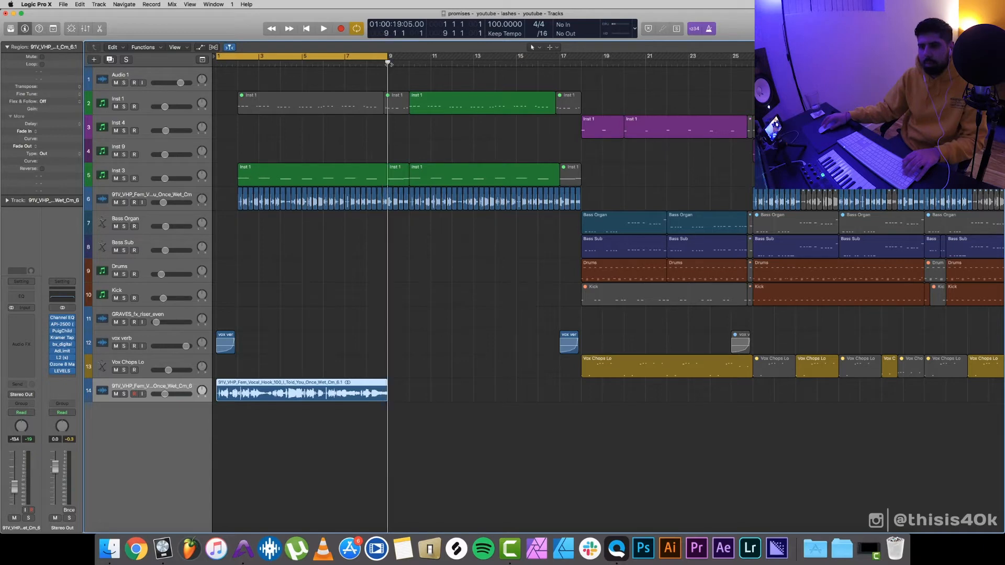
left_click(261, 374)
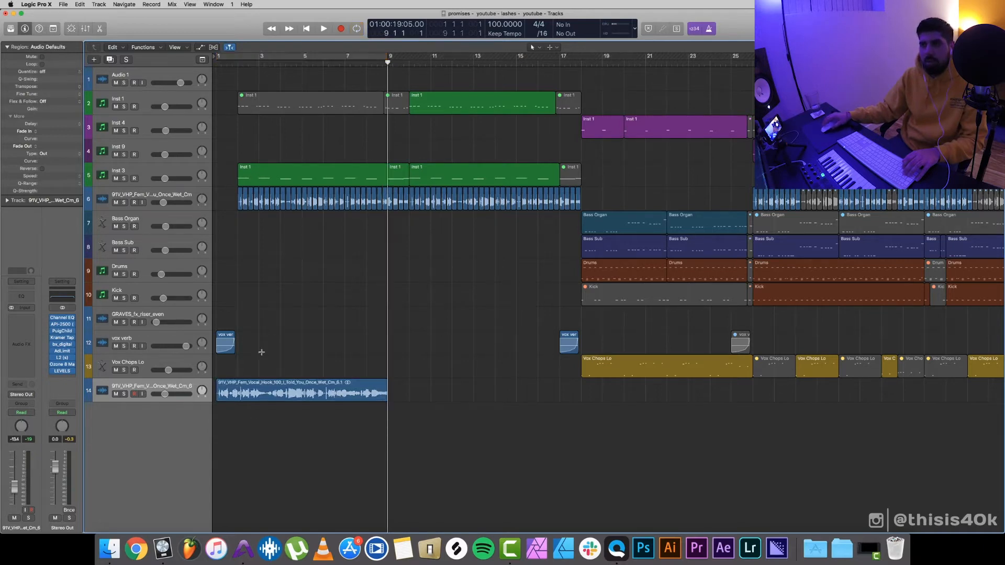
left_click_drag(234, 386, 256, 386)
left_click(265, 426)
right_click(265, 425)
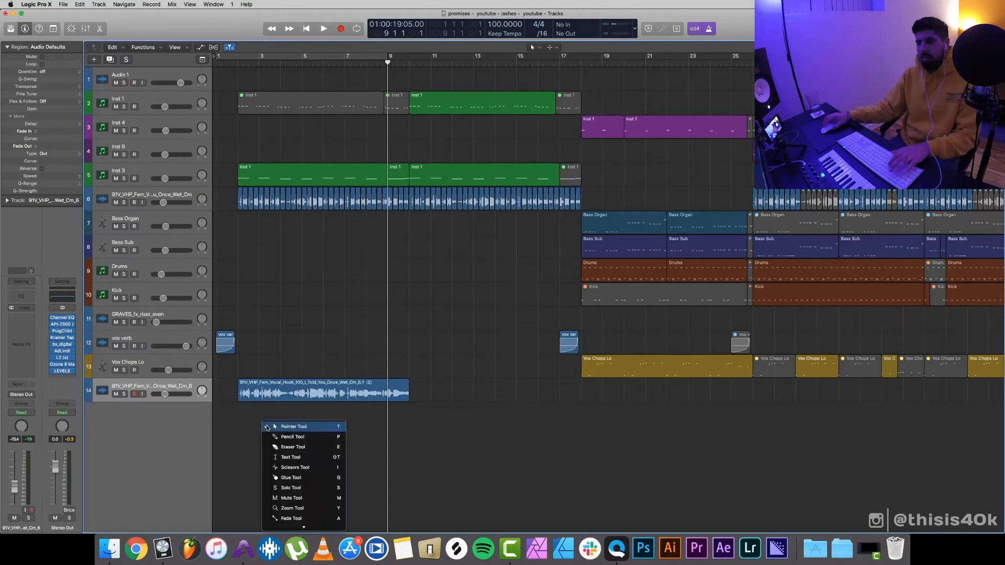
left_click(256, 425)
Set the project tempo to 114.
key("super+Right")
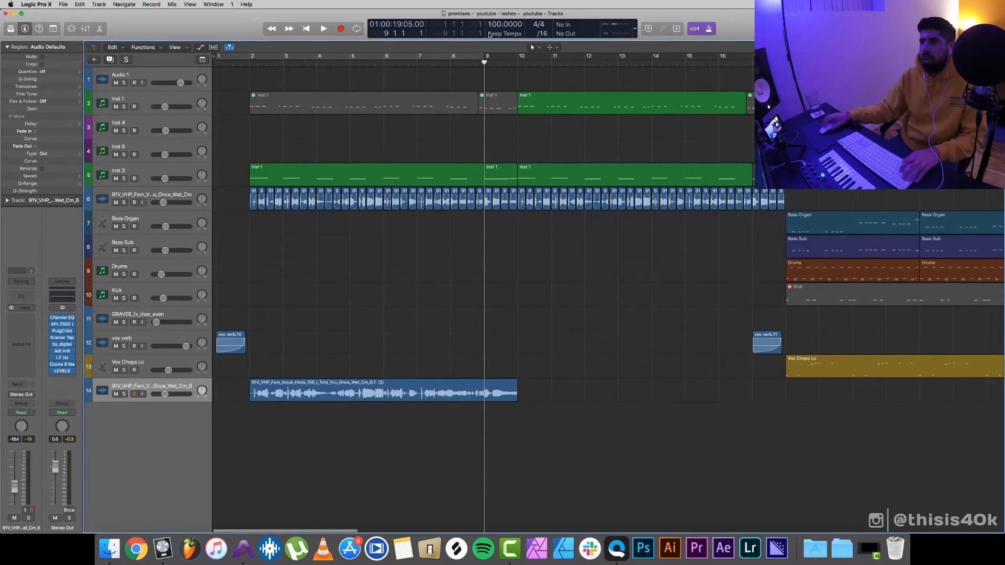
double_click(493, 24)
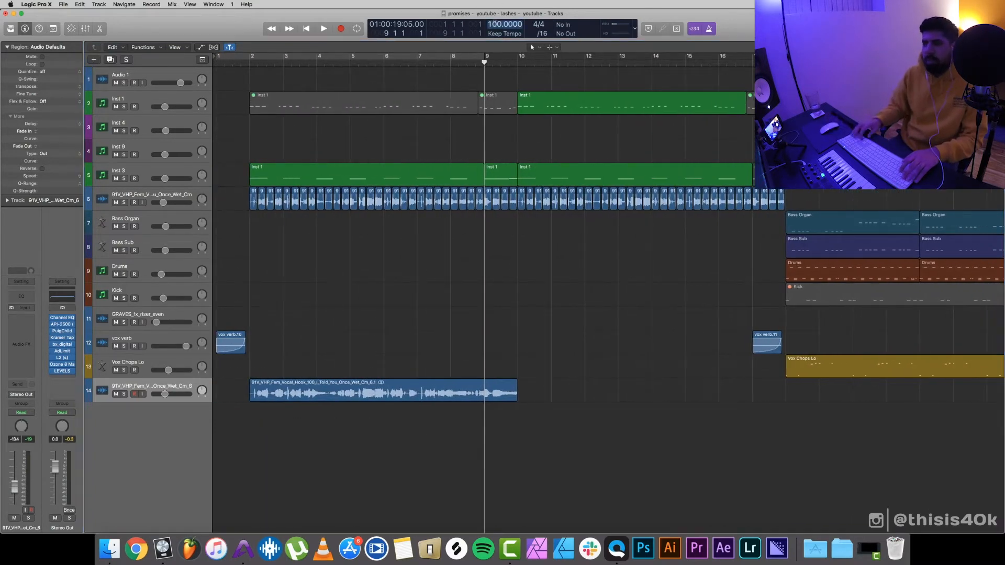
key("Return")
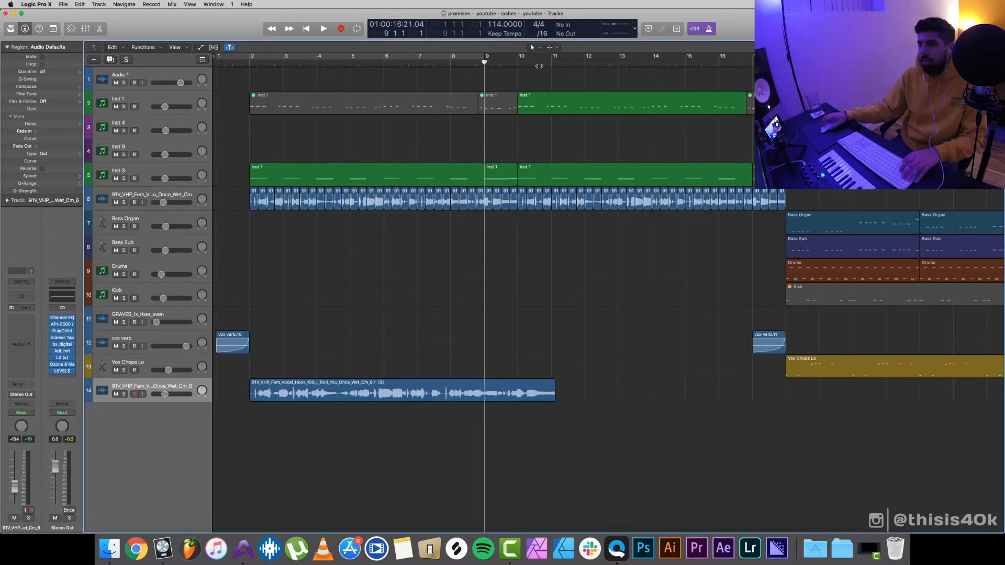
Trim the vocal hook region on track 14 so that it ends at bar 10.
left_click_drag(540, 62, 517, 62)
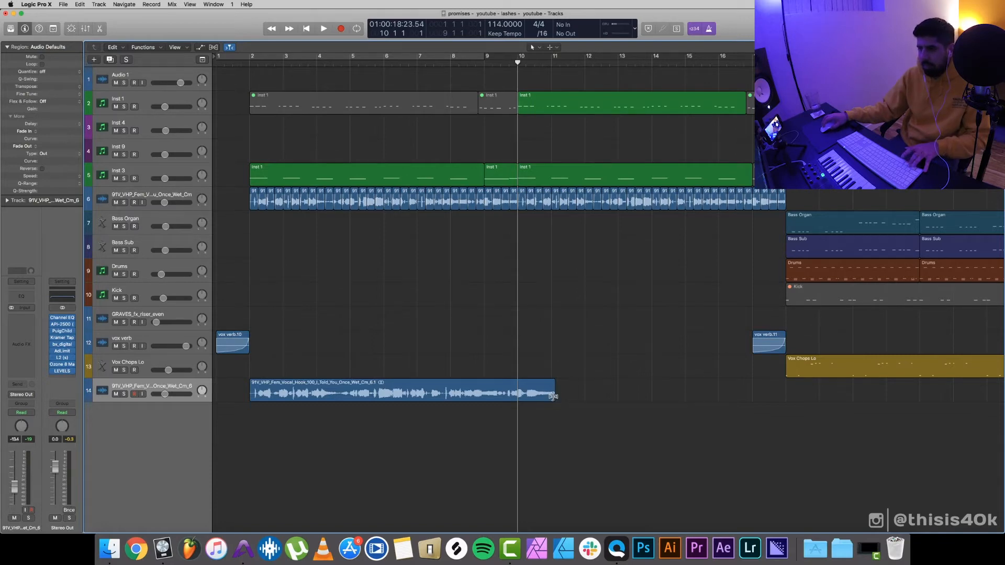
left_click_drag(554, 397, 511, 413)
left_click(441, 434)
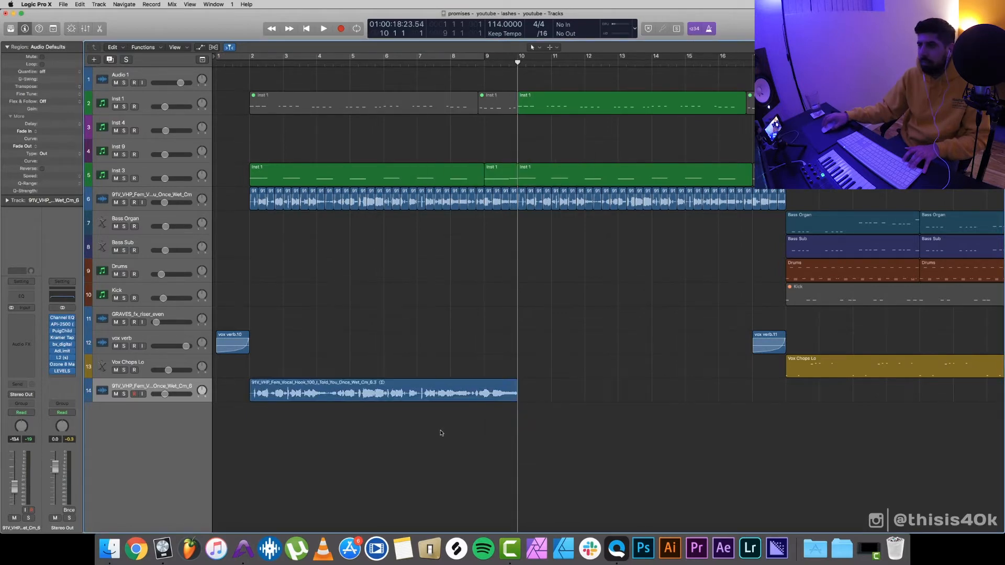
Cycle from bar 2 to bar 10 with the metronome off, play the vocal hook track soloed, and unsolo it.
left_click_drag(251, 57, 516, 110)
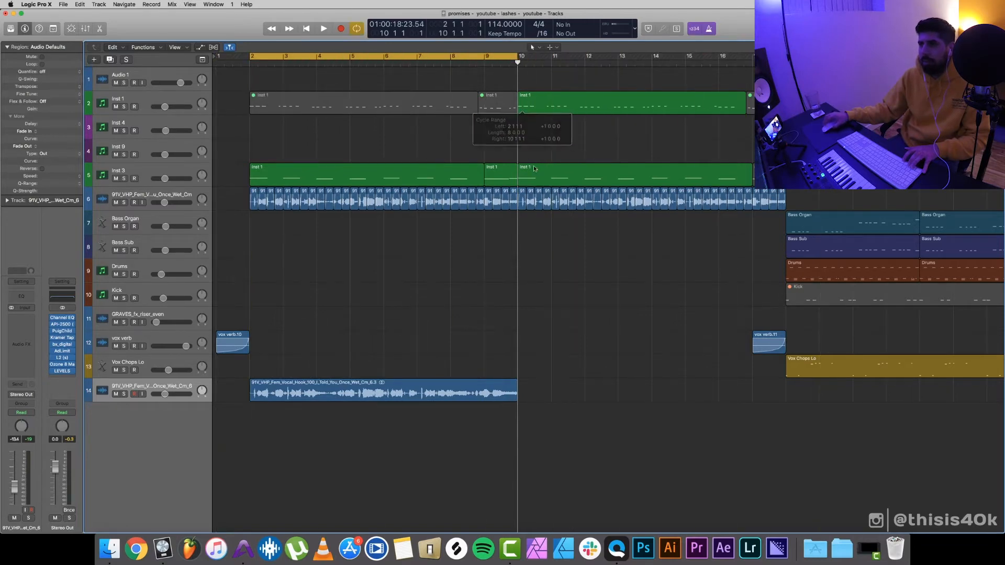
key("k")
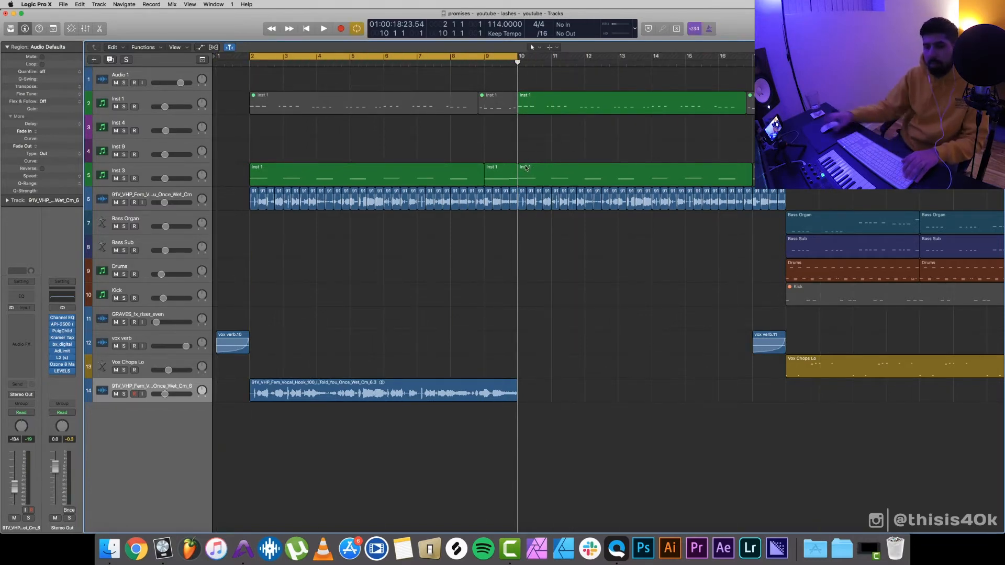
key("s")
key("space")
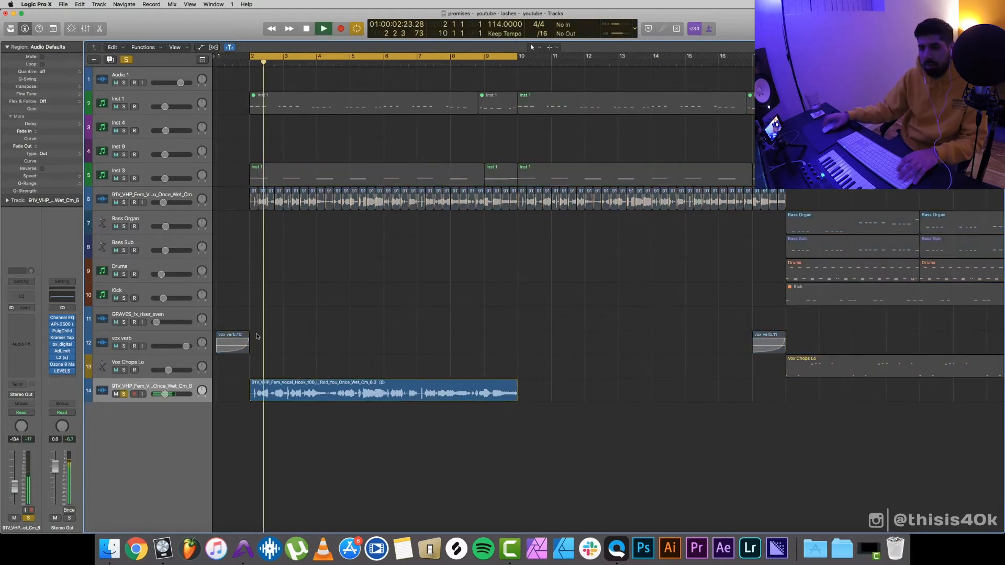
key("space")
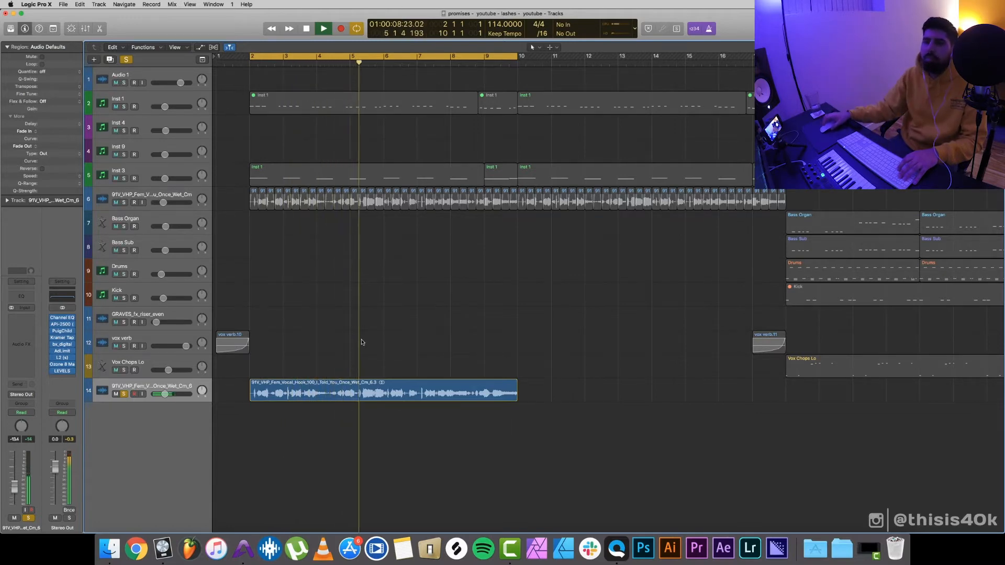
key("space")
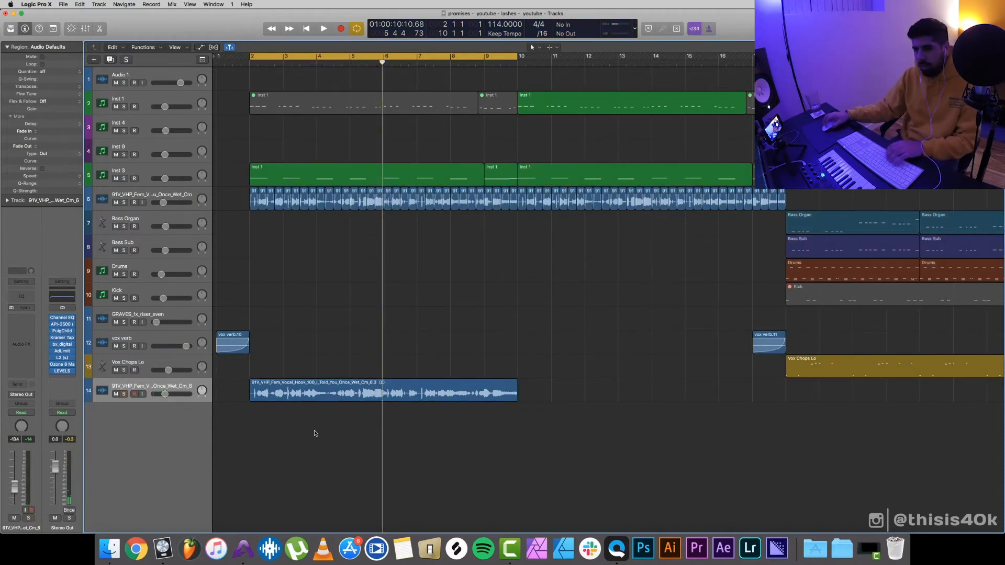
Split the vocal hook region into equal one-beat slices along its whole length, starting with a cut at bar 2 beat 2.
key("t")
key("z")
key("super+Right")
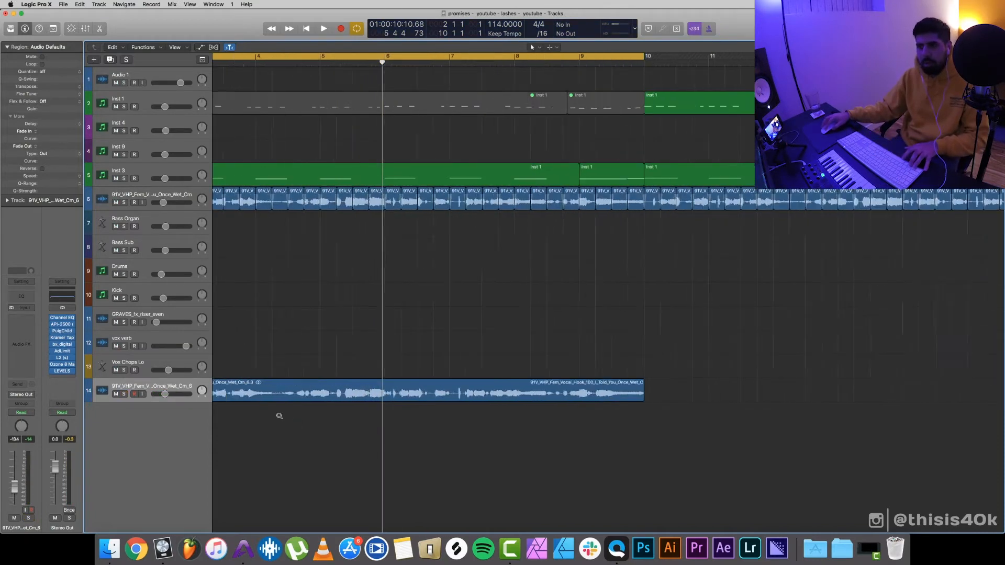
scroll(279, 415, "left", 10)
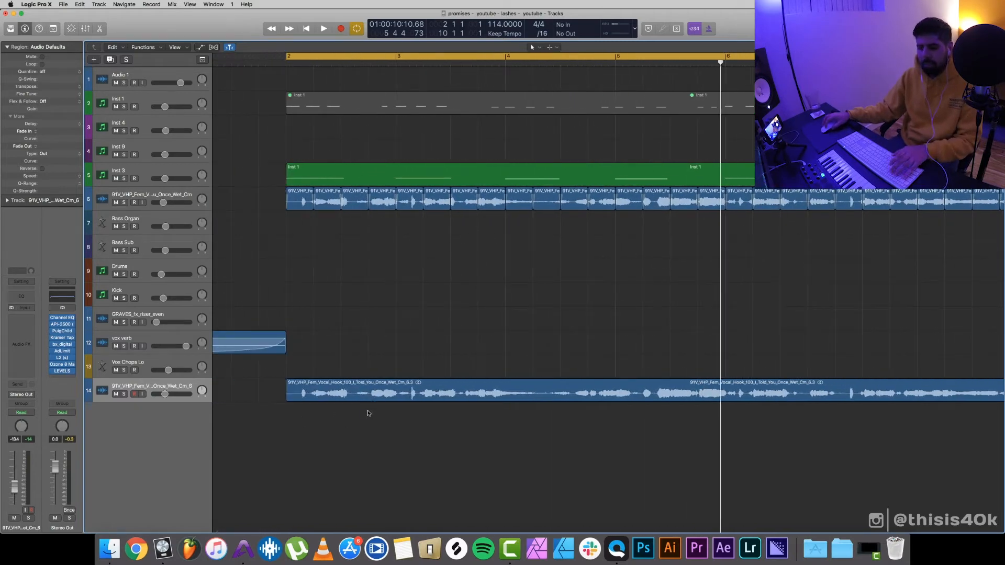
key("t")
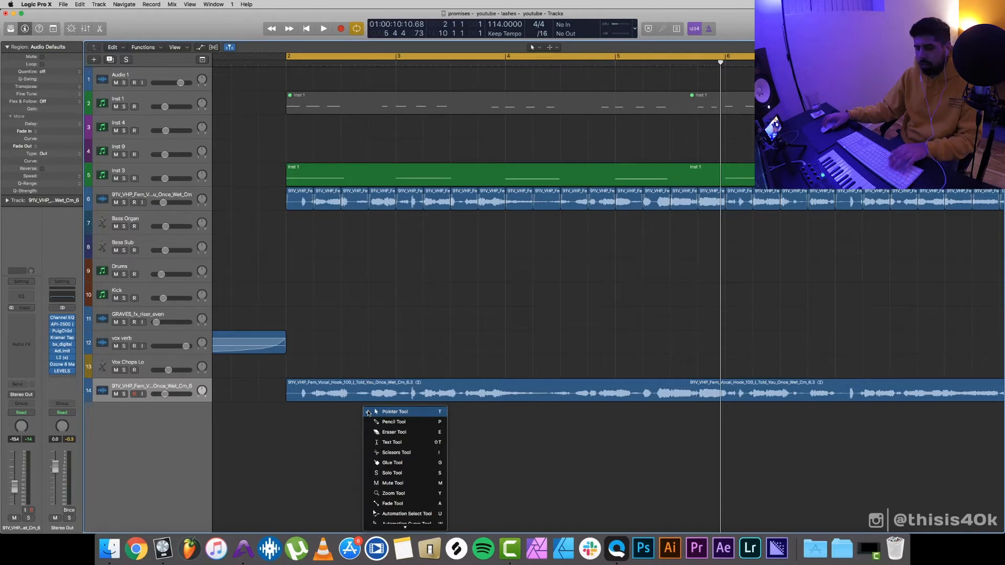
key("i")
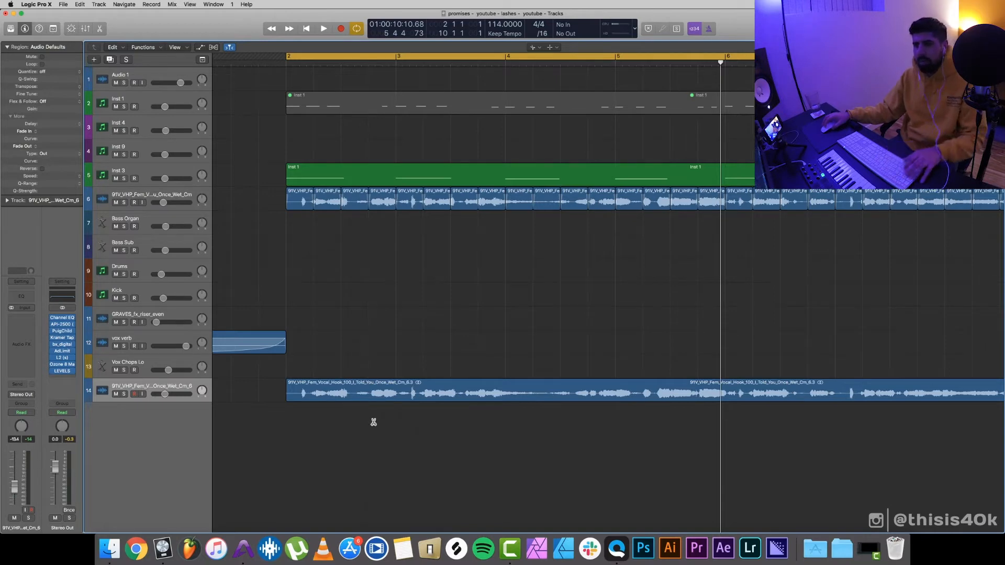
key("super+Right")
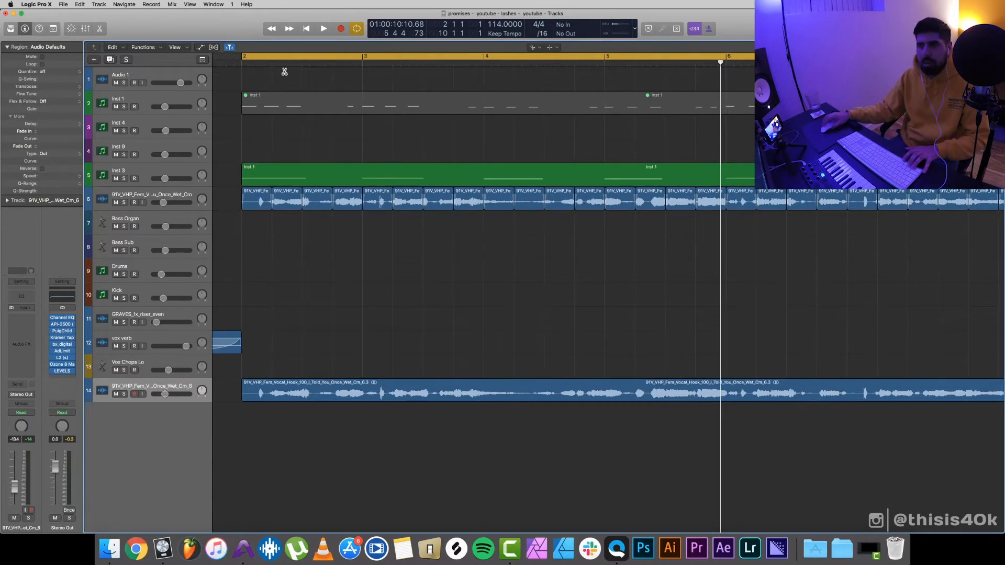
left_click(272, 61)
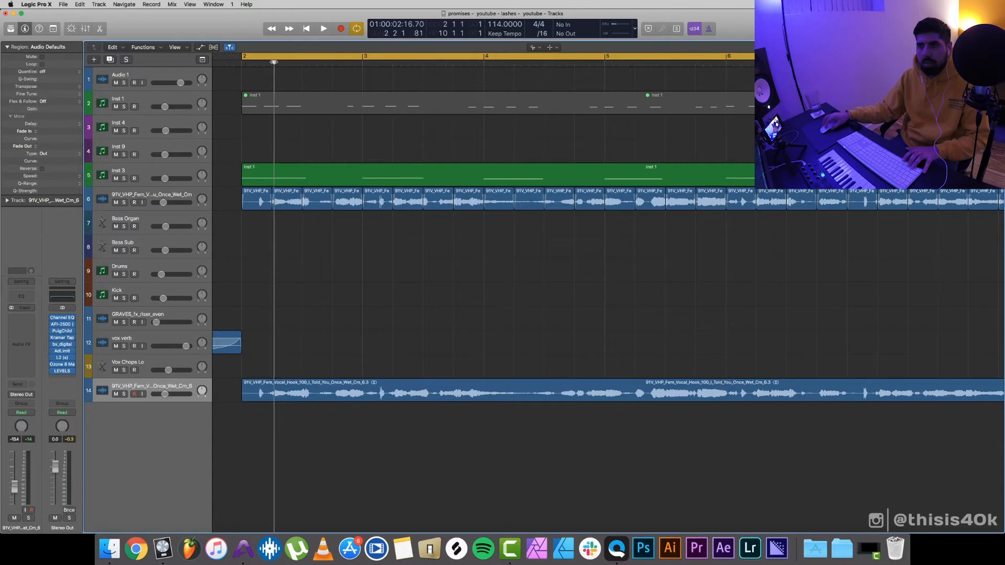
left_click(274, 393, "alt")
key("super+Left")
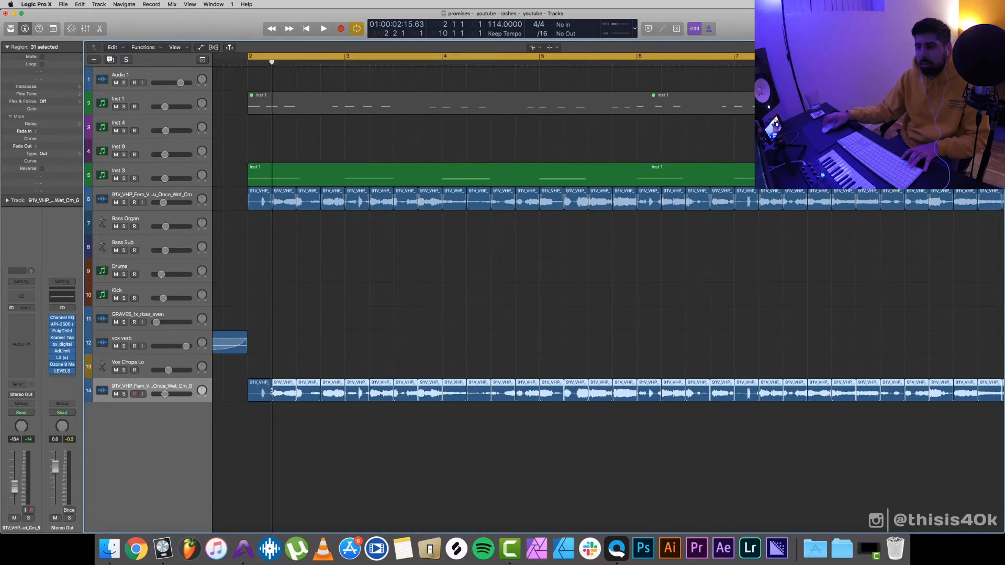
key("super+Left")
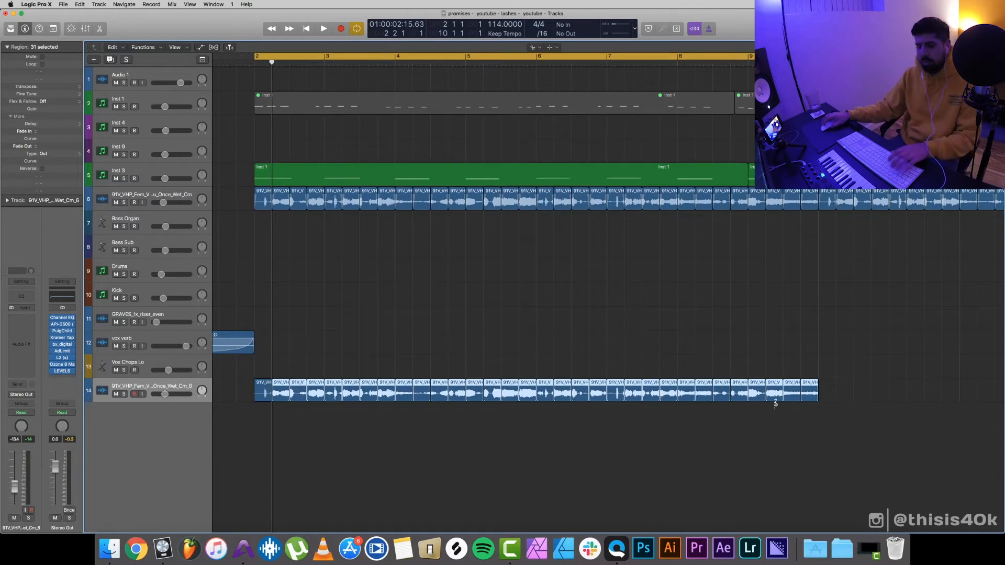
key("t")
left_click(797, 400)
left_click(469, 426)
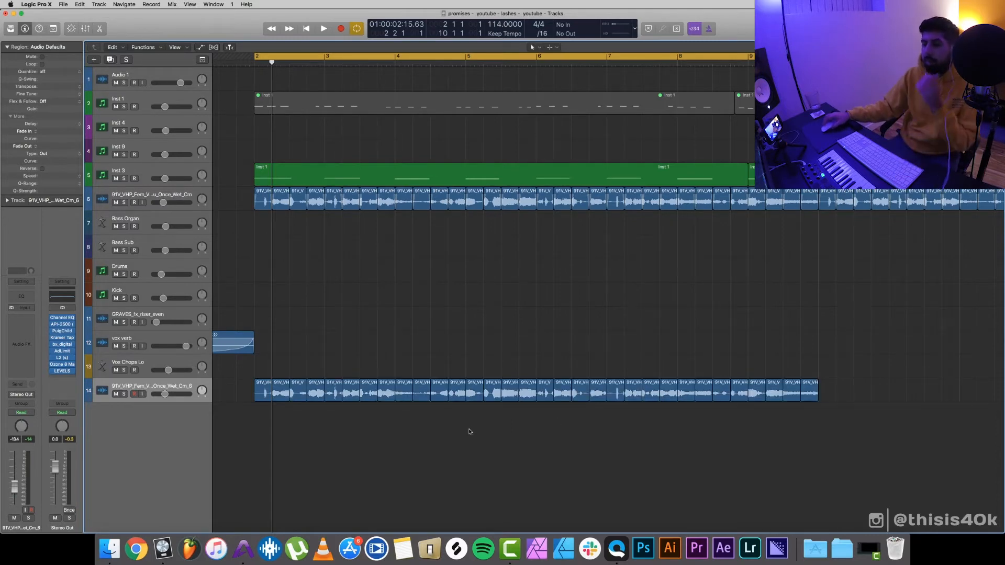
Convert all the vocal slices to a new sampler track, creating zones from regions with the trigger note range C-2 to G8.
key("super+Right")
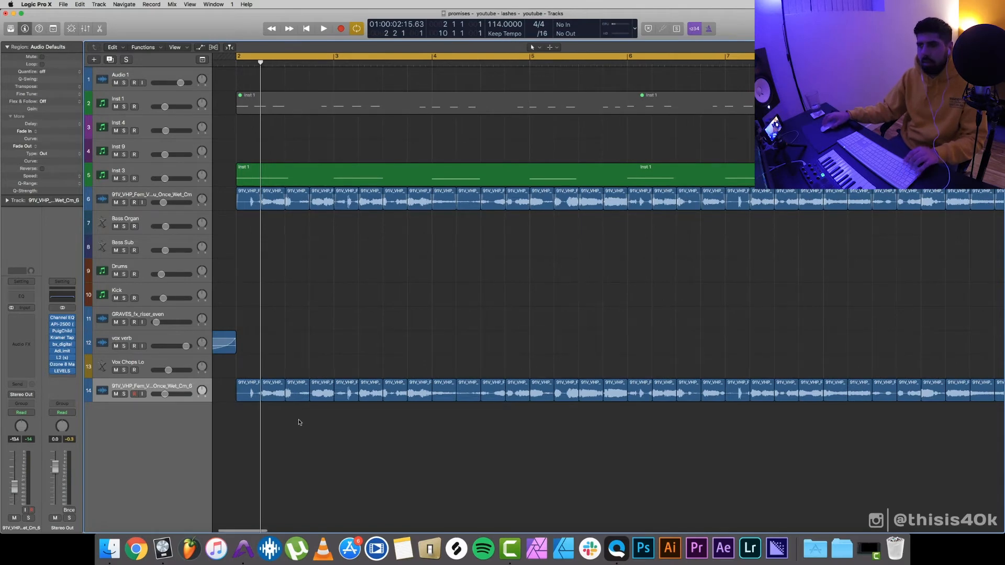
key("super+Left")
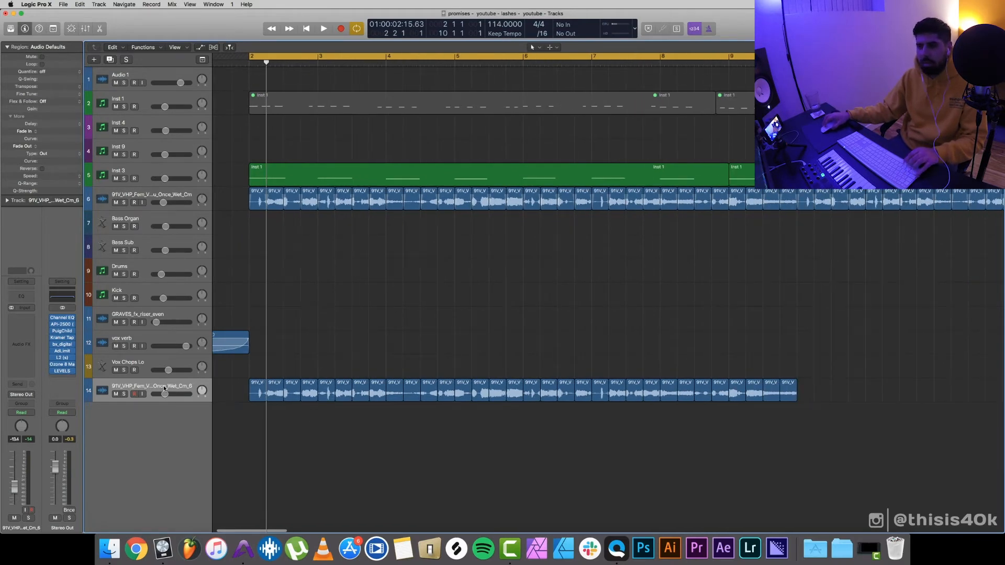
left_click(183, 397)
key("super+Left")
key("super+Right")
key("super+Right")
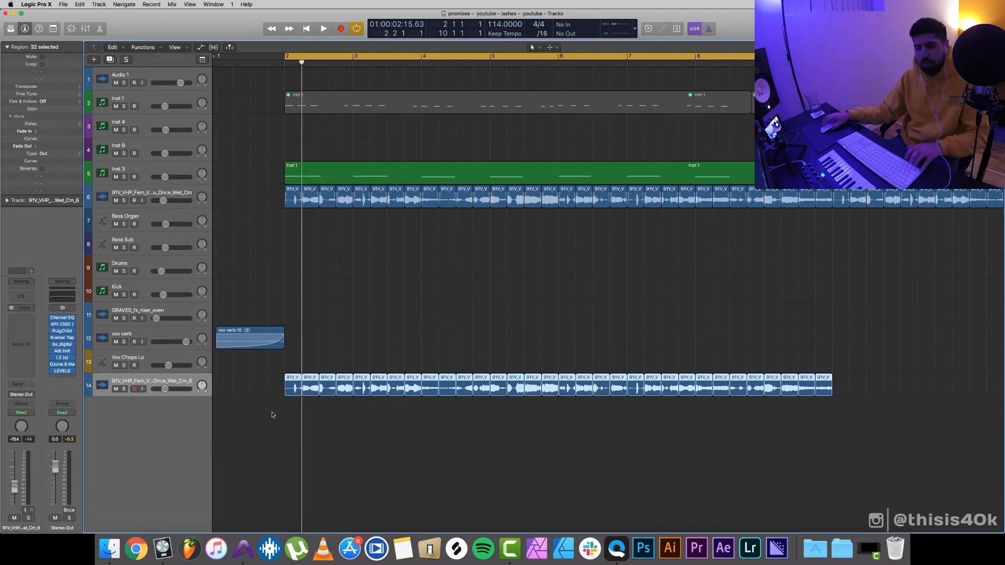
key("ctrl+e")
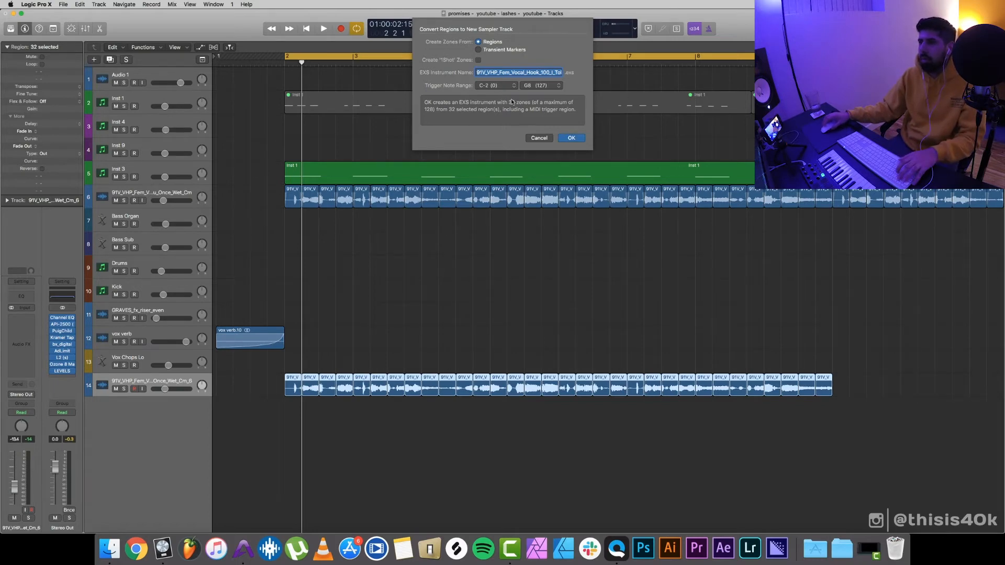
left_click(572, 139)
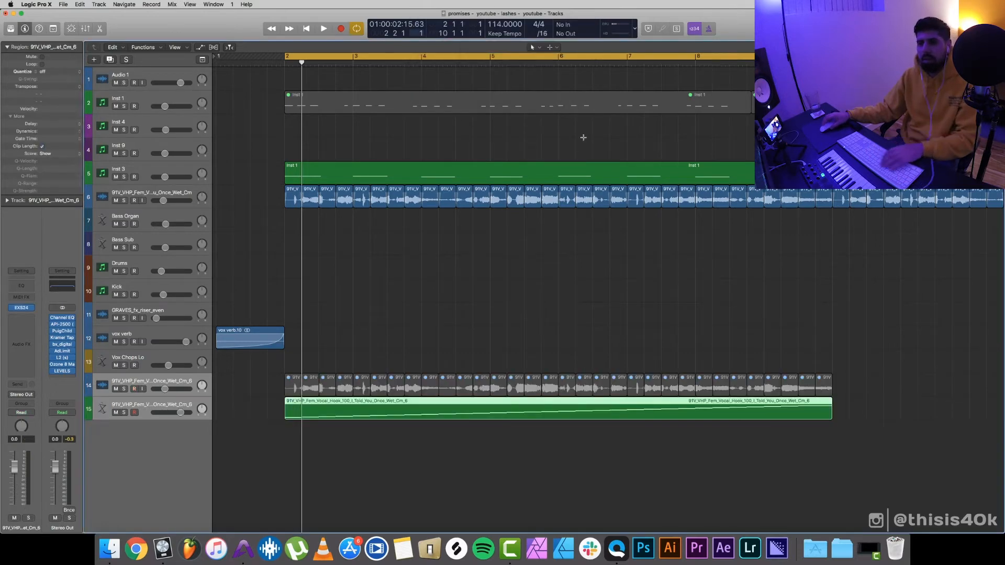
left_click(417, 455)
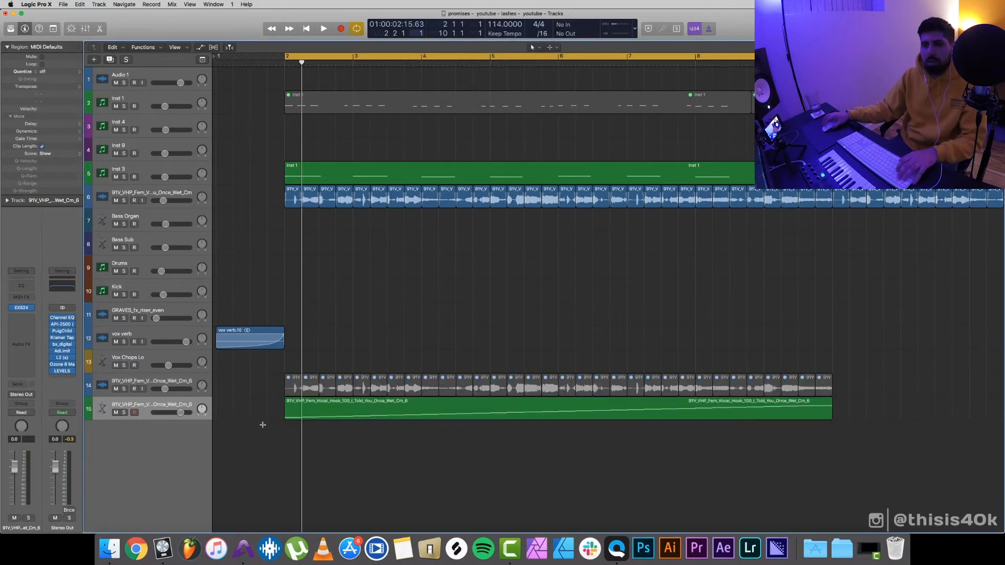
Examine the new sampler track's MIDI trigger notes in the Piano Roll and close it.
left_click(171, 409)
key("super+4")
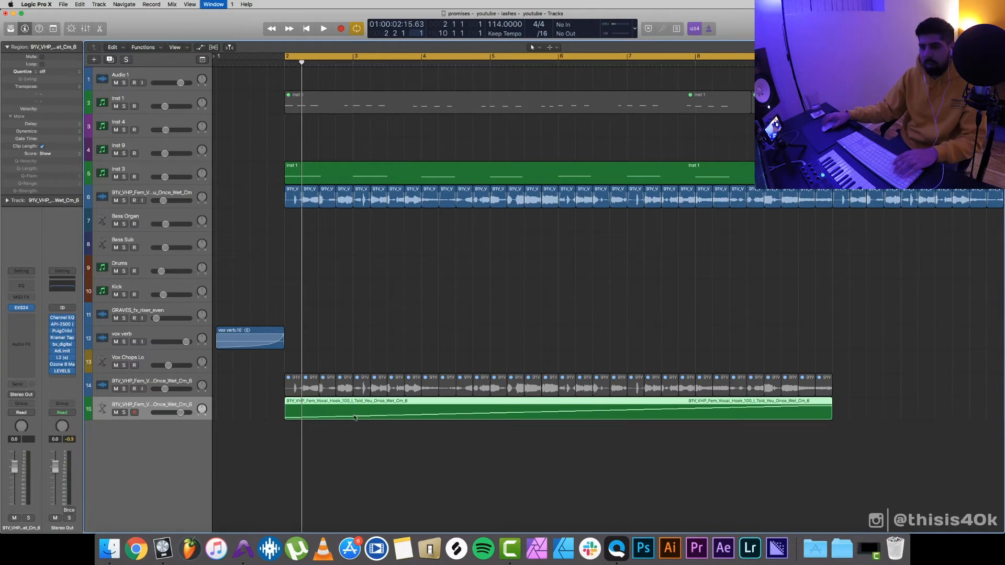
scroll(321, 221, "right", 10)
scroll(321, 221, "down", 5)
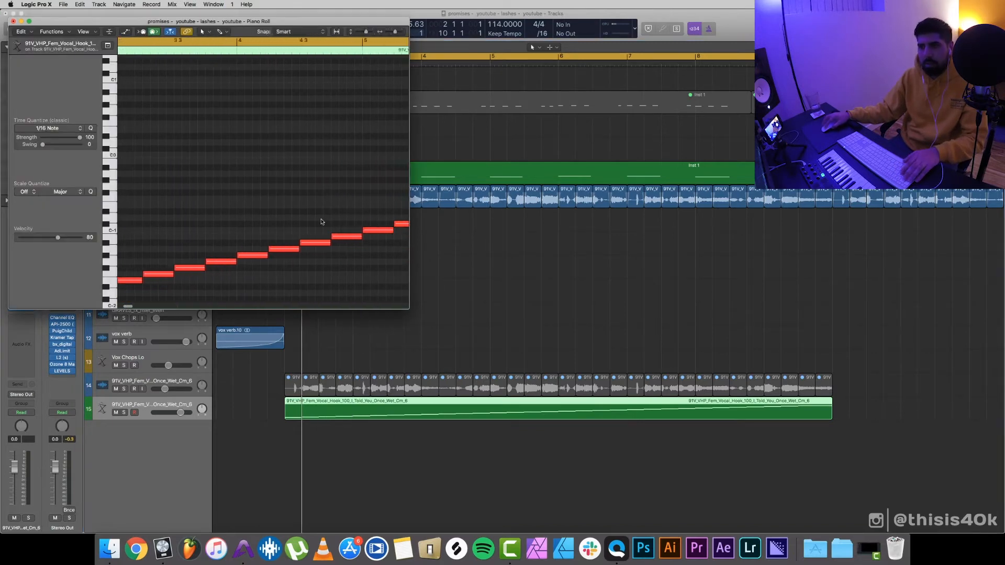
key("super+w")
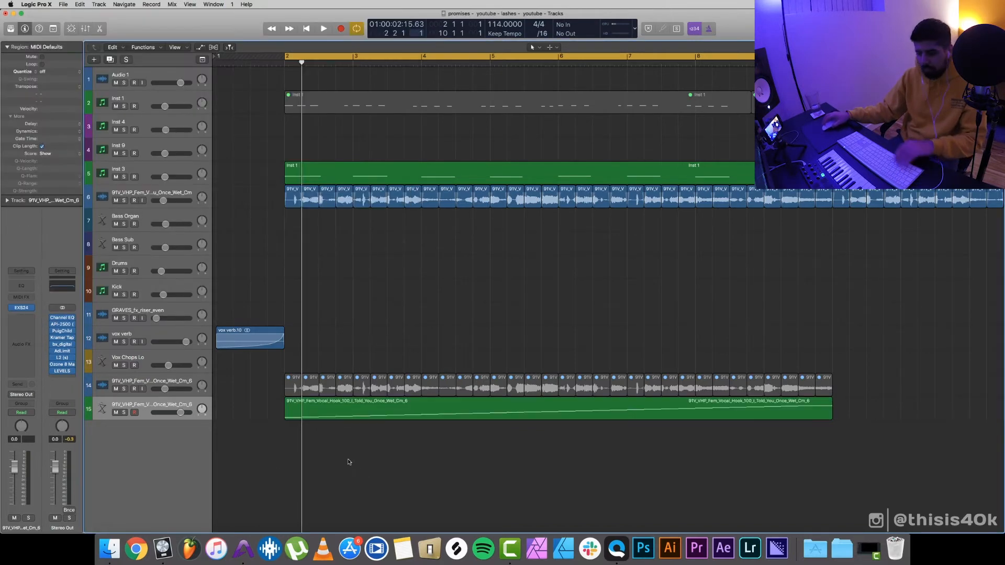
Delete the muted vocal slices on track 14 together with their audio track.
left_click(149, 381)
key("z")
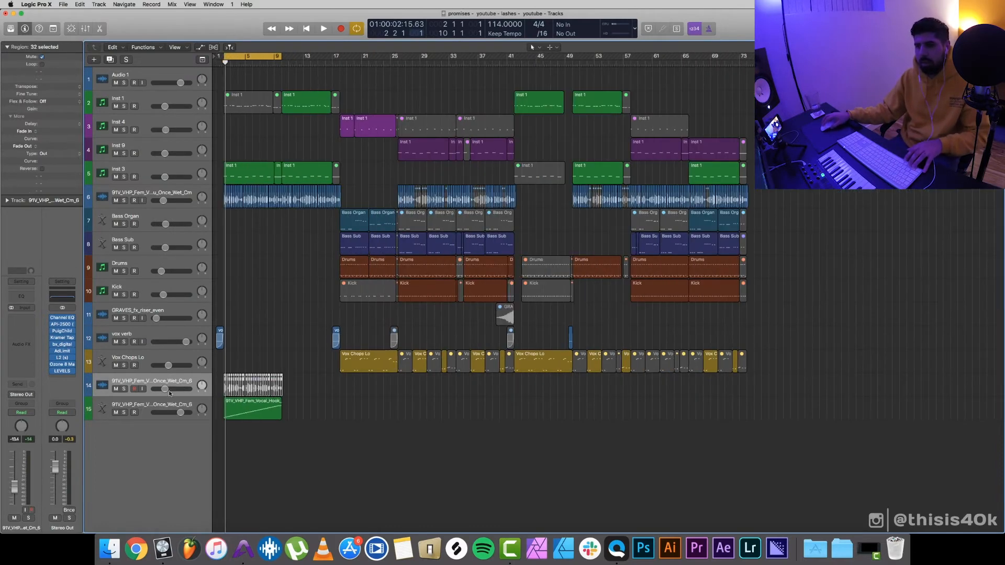
key("Delete")
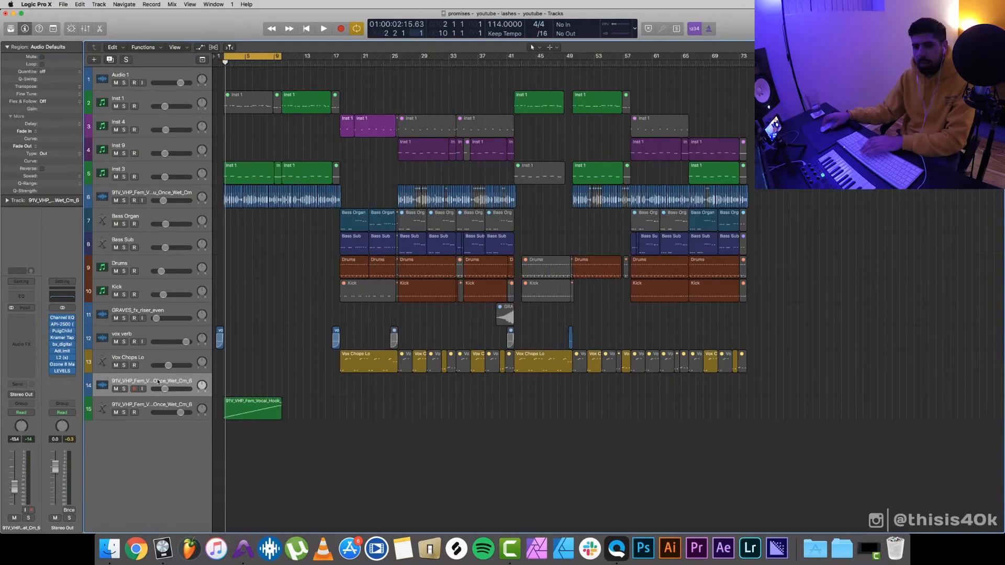
key("super+BackSpace")
key("z")
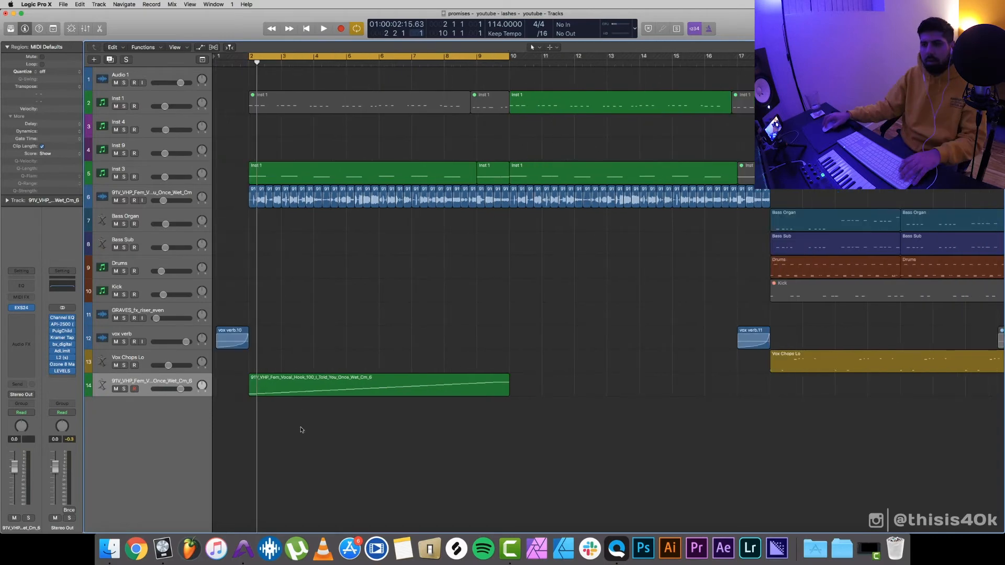
Open the sampler track's EXS24 and raise the lower limit of its velocity-controlled level to 0.0 dB.
left_click(153, 387)
left_click(21, 308)
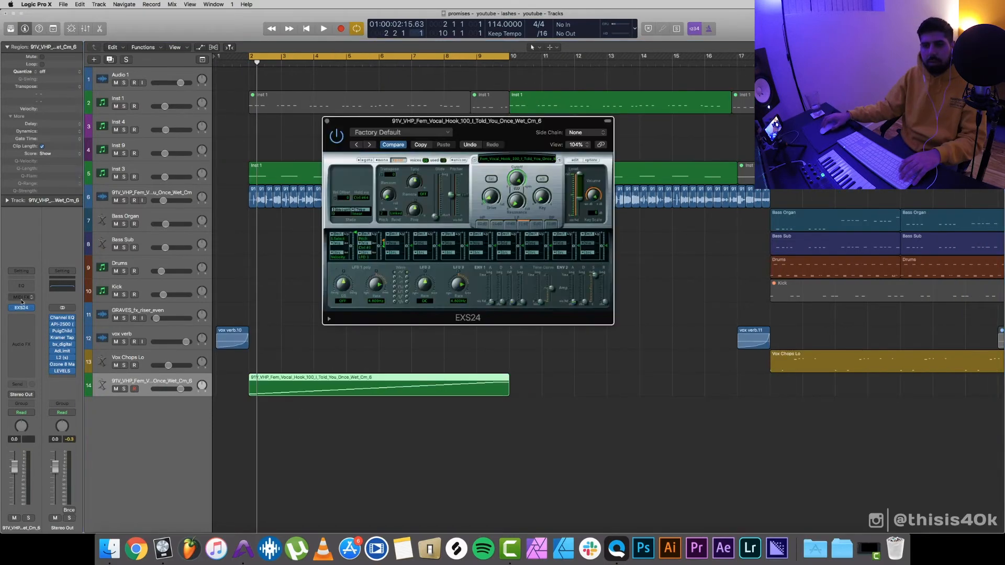
left_click_drag(582, 204, 579, 171)
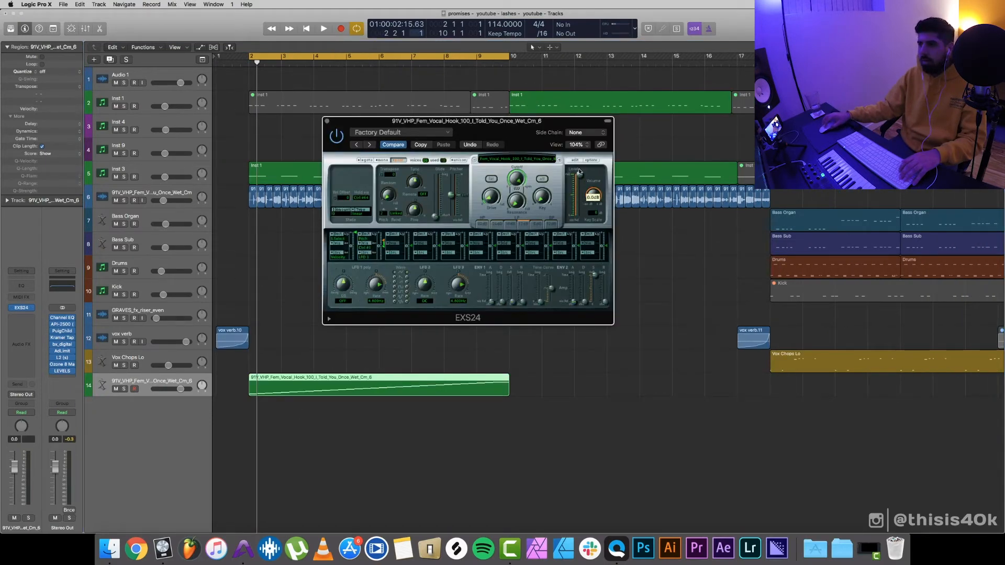
Switch the EXS24 to mono mode and lower the sampler track's volume to -9.0 dB.
left_click(381, 160)
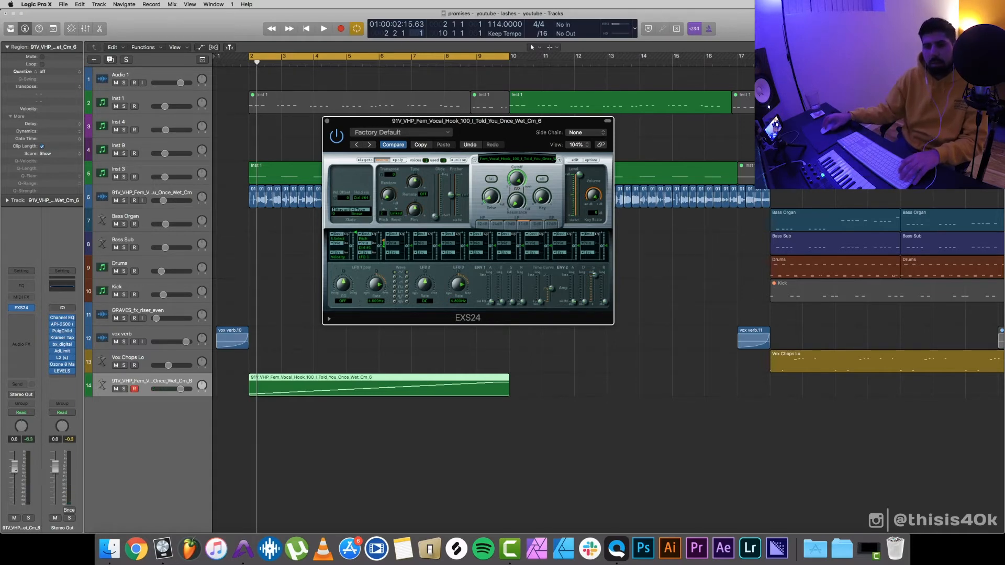
left_click_drag(14, 467, 14, 482)
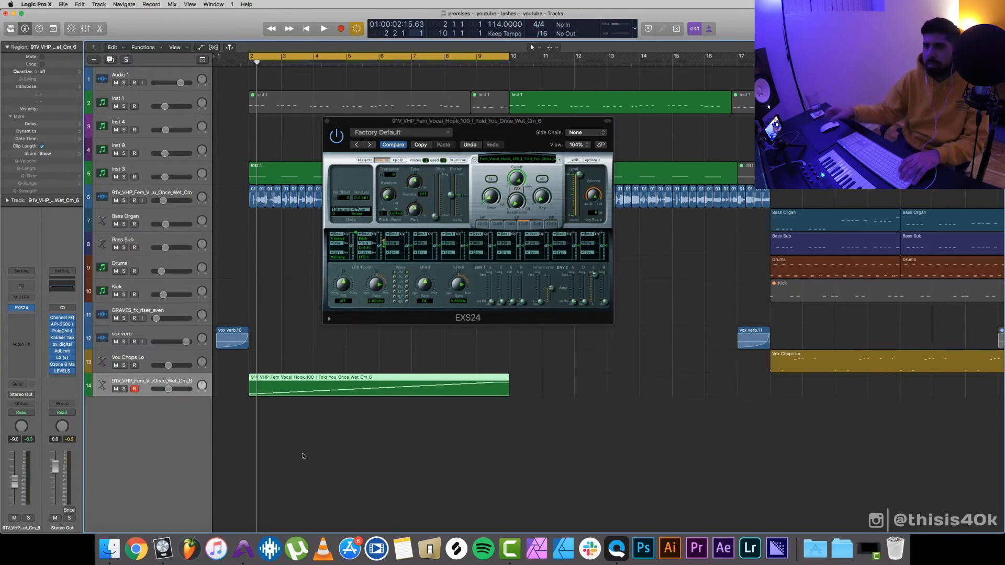
Audition the EXS24's ENV 2 release at 10000 ms and at its minimum, adjust it again and close the sampler window.
left_click(605, 306)
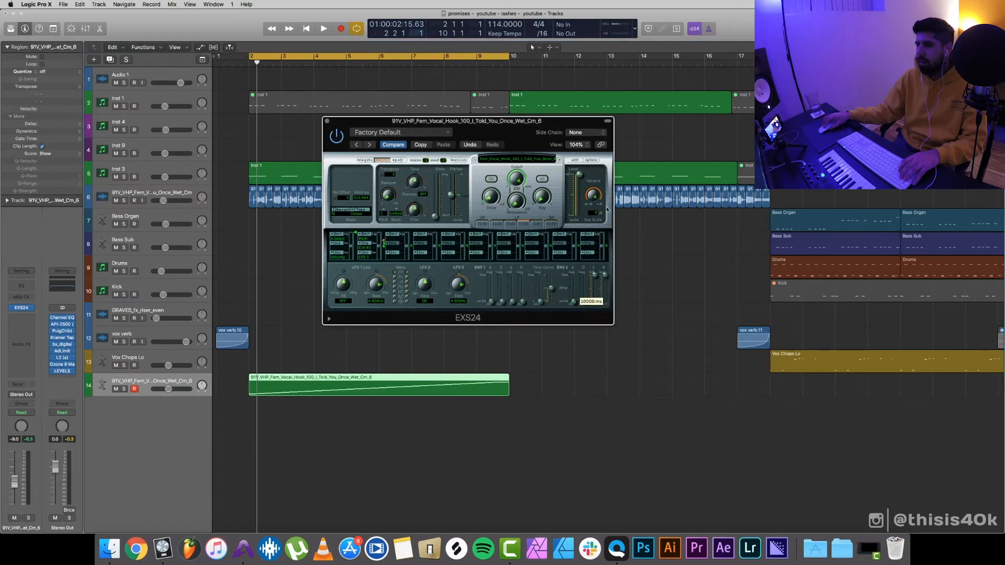
left_click_drag(607, 210, 607, 212)
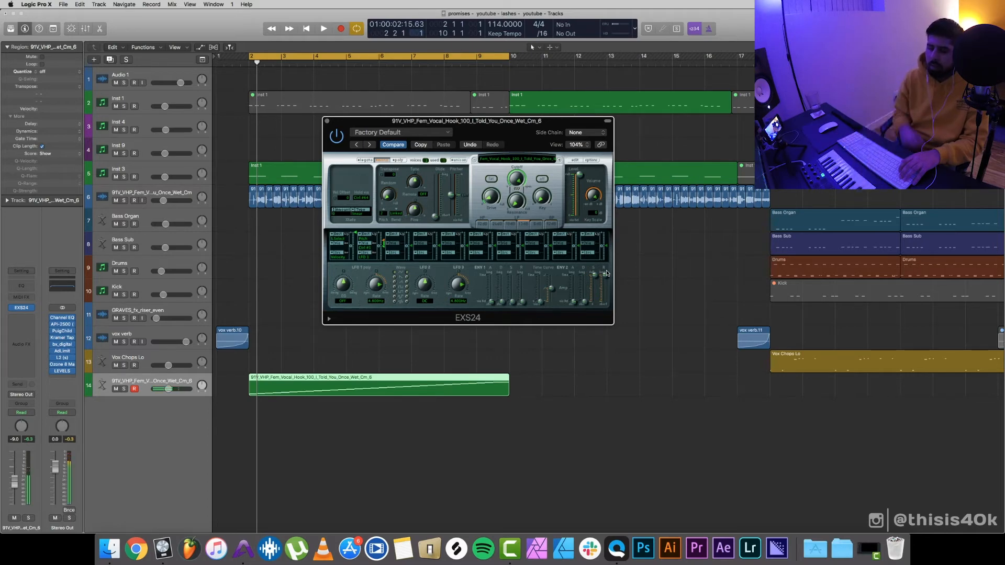
left_click_drag(607, 273, 608, 316)
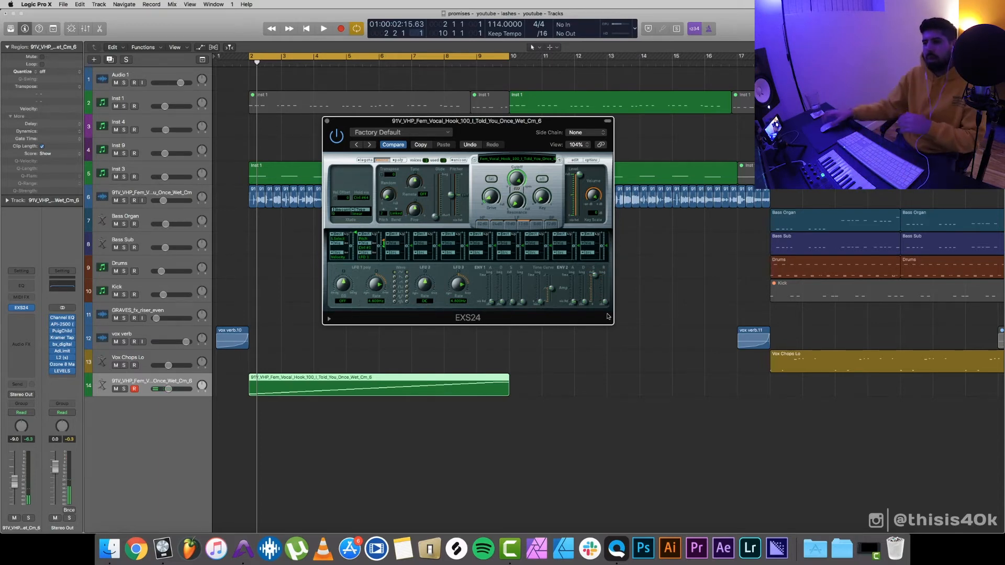
left_click_drag(605, 302, 606, 262)
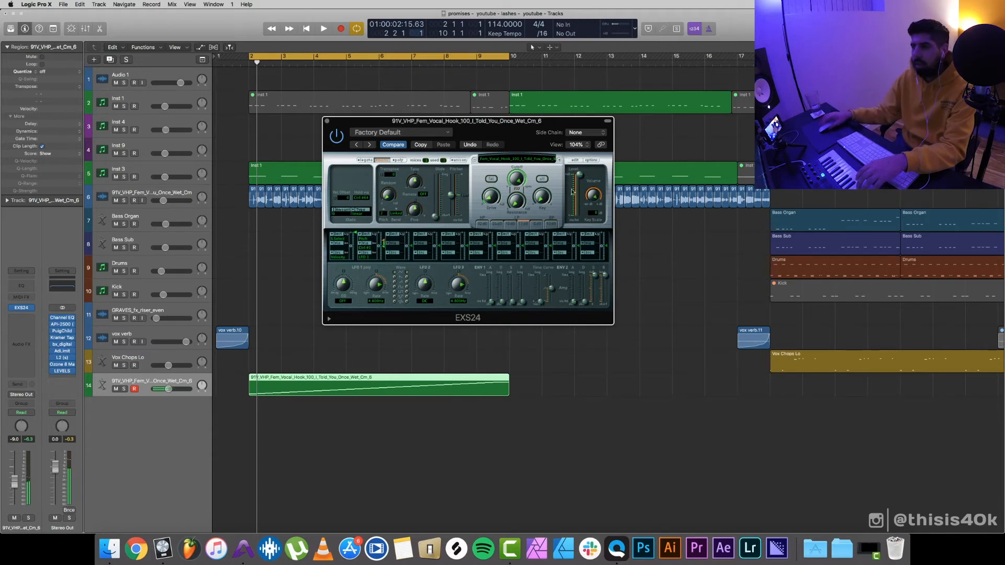
left_click(327, 121)
Delete the converted MIDI trigger region from sampler track 14.
left_click(408, 420)
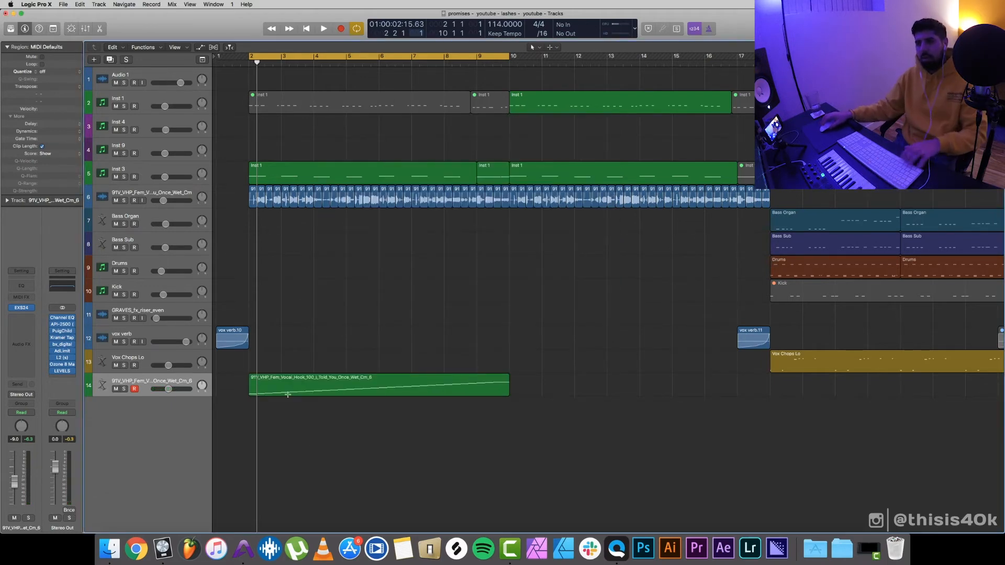
left_click(382, 405, "ctrl+alt")
left_click(378, 383)
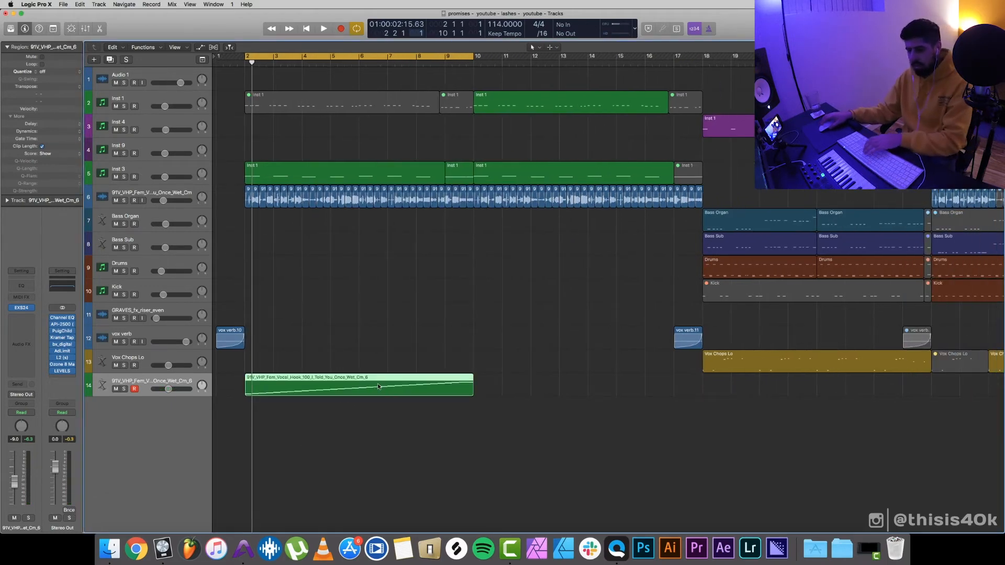
key("Delete")
Open the Vox Chops Lo region at bar 18 in the Piano Roll, examine its notes and close it.
key("super+Left")
key("super+Left")
key("super+Left")
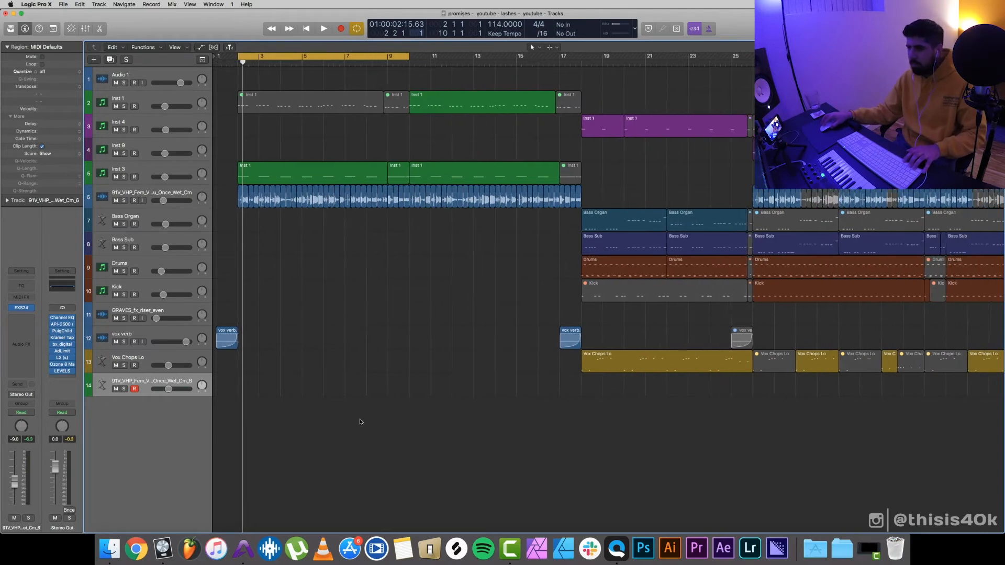
scroll(595, 126, "right", 5)
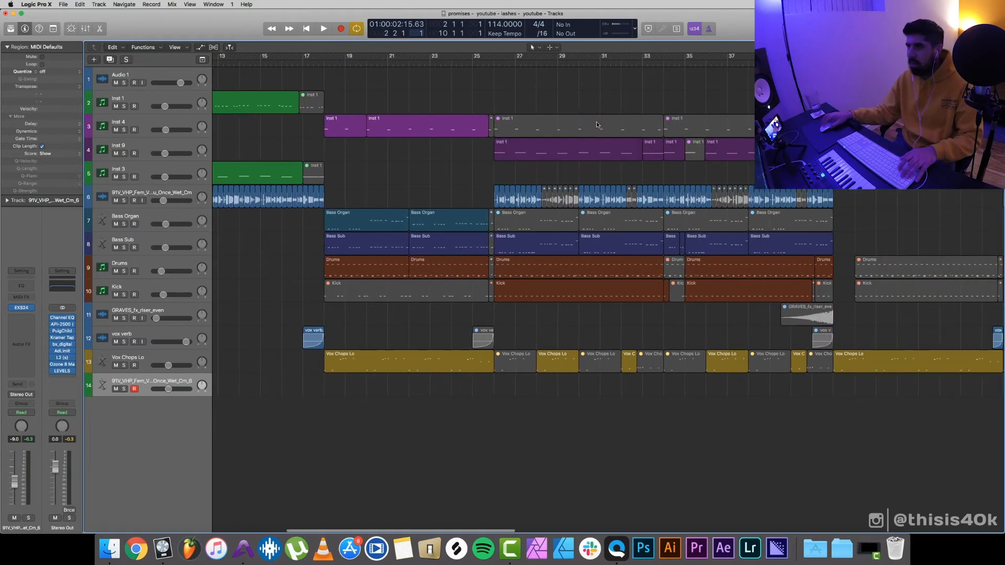
double_click(393, 361)
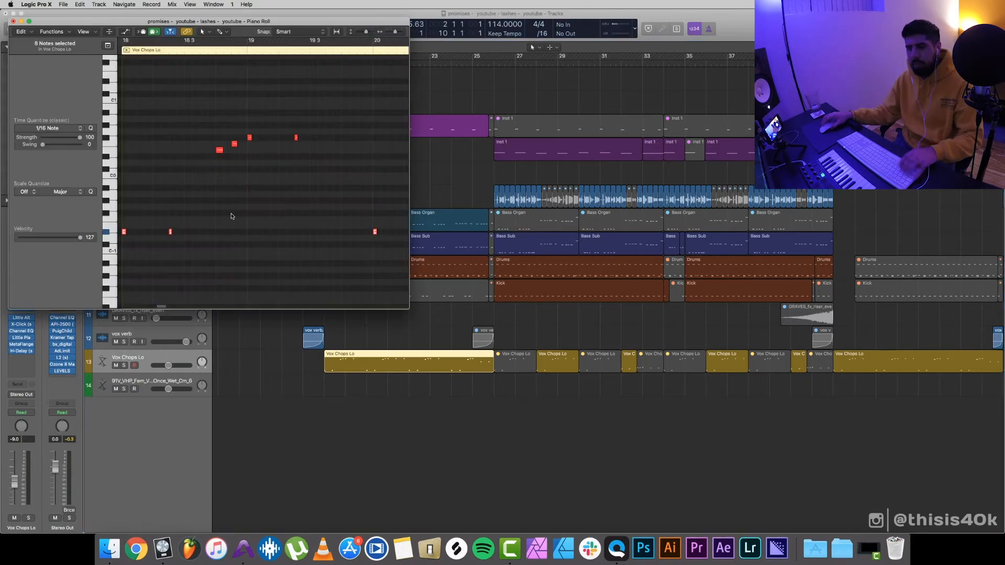
key("super+Up")
key("super+Right")
key("super+Right")
key("super+Right")
key("super+Right")
left_click(127, 258)
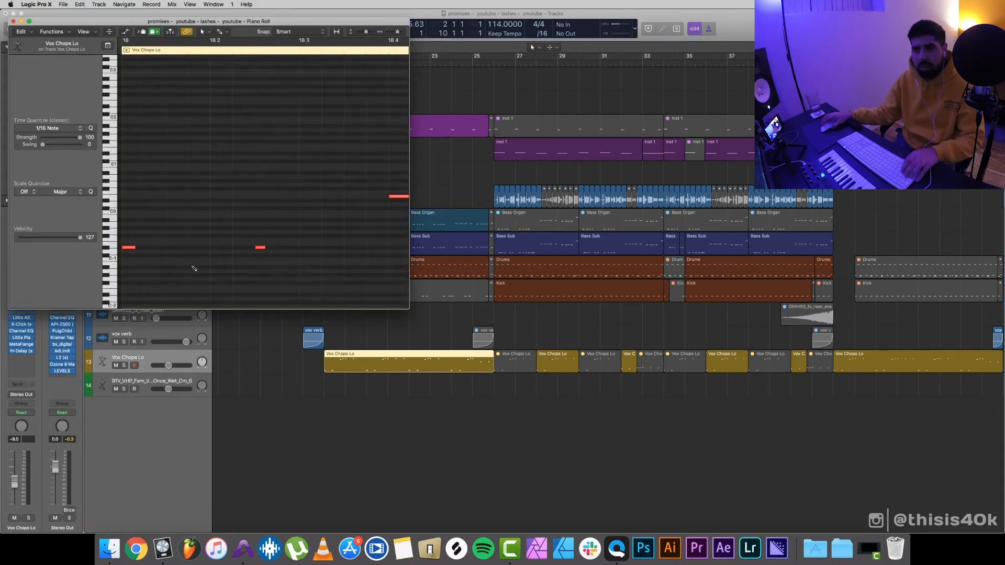
key("super+w")
Play the Vox Chops Lo pattern on the sampler track while following its notes in the Piano Roll, and close the editor.
key("space")
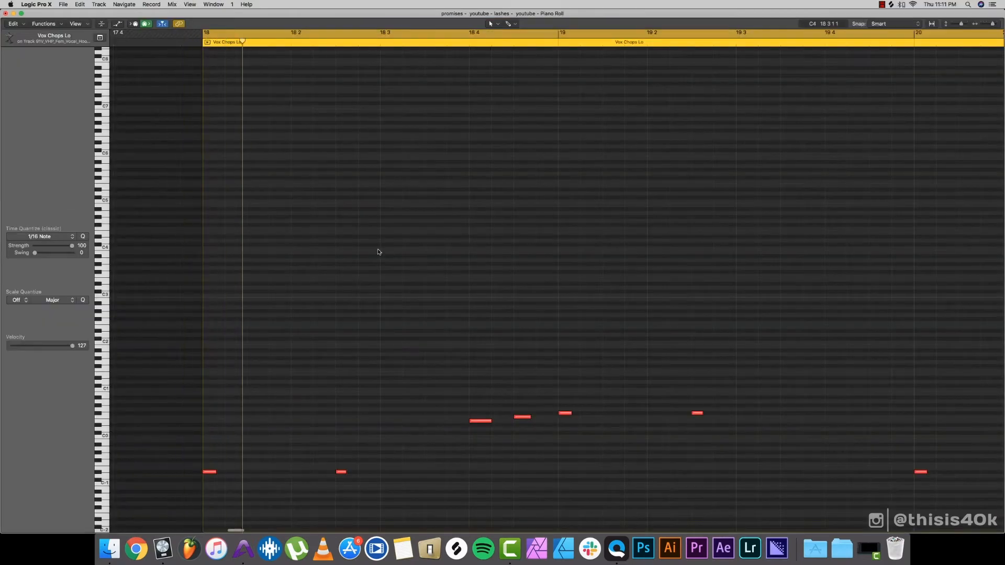
scroll(379, 252, "down", 4)
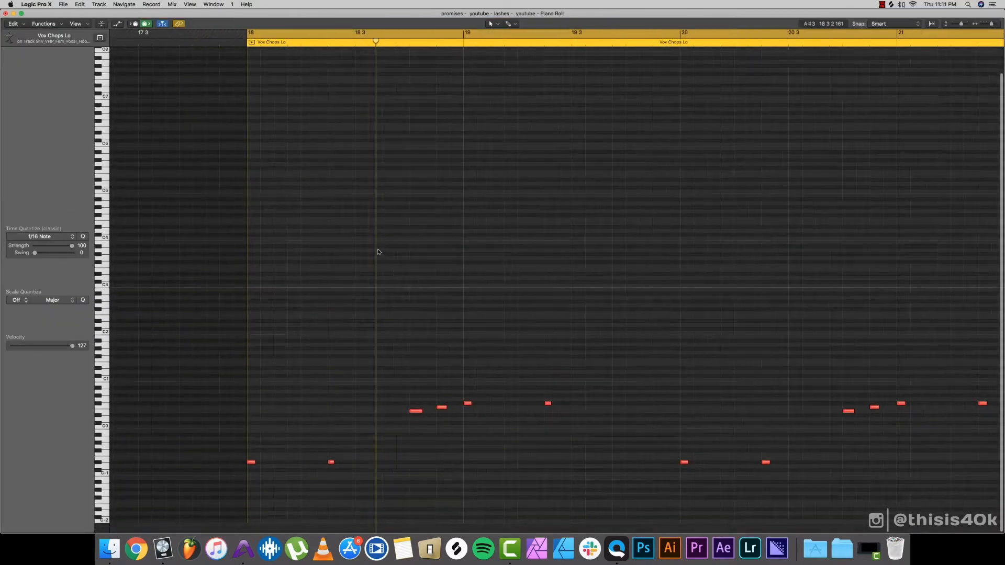
scroll(378, 251, "down", 3)
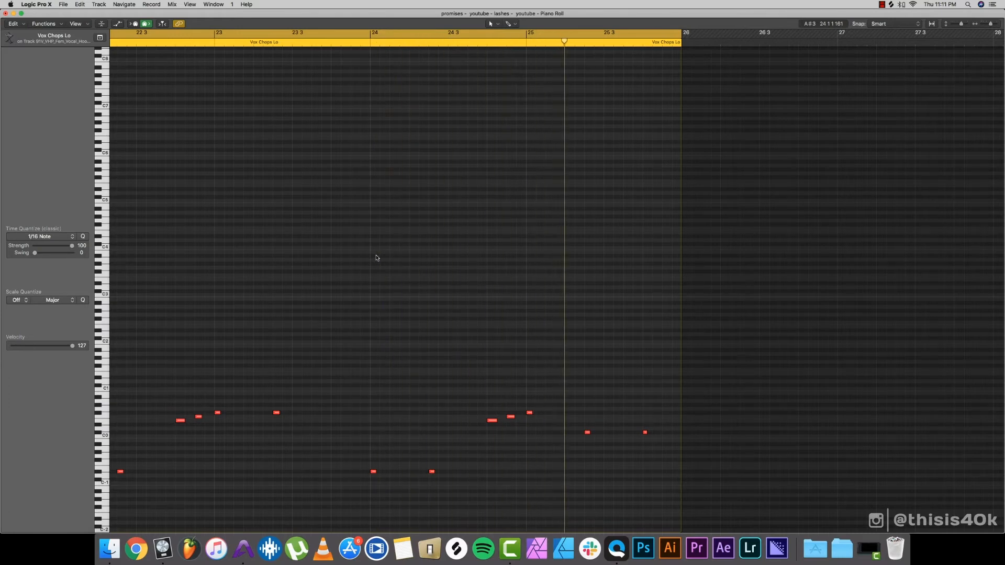
left_click(5, 13)
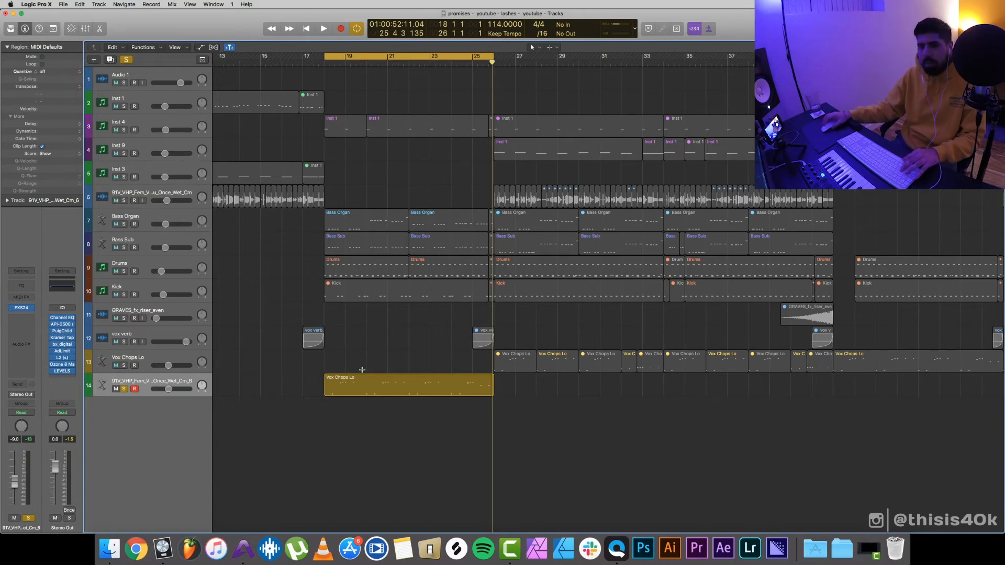
Show the Mixer and move Little AlterBoy from the Vox Chops Lo channel to the new sampler channel.
key("x")
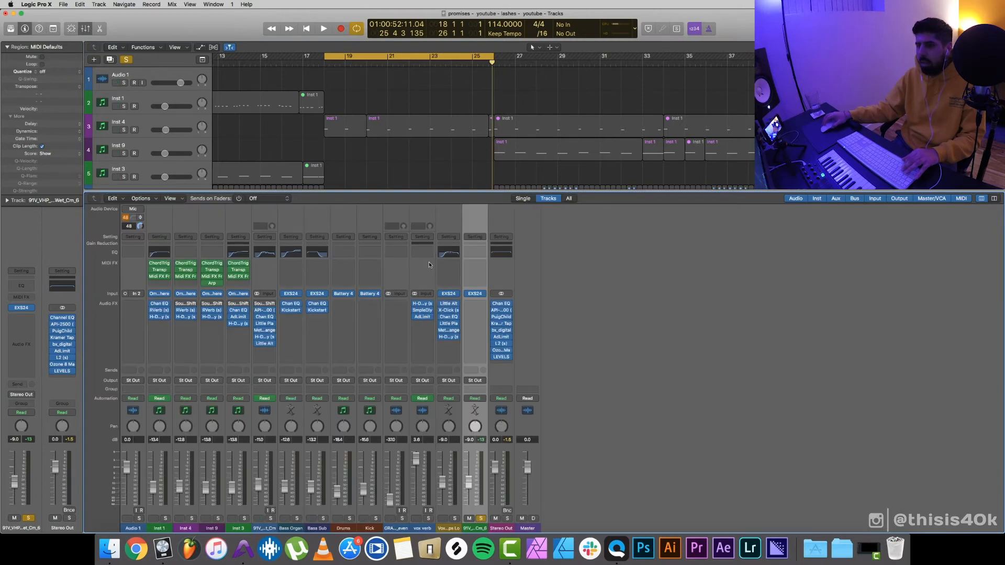
mouse_move(450, 310)
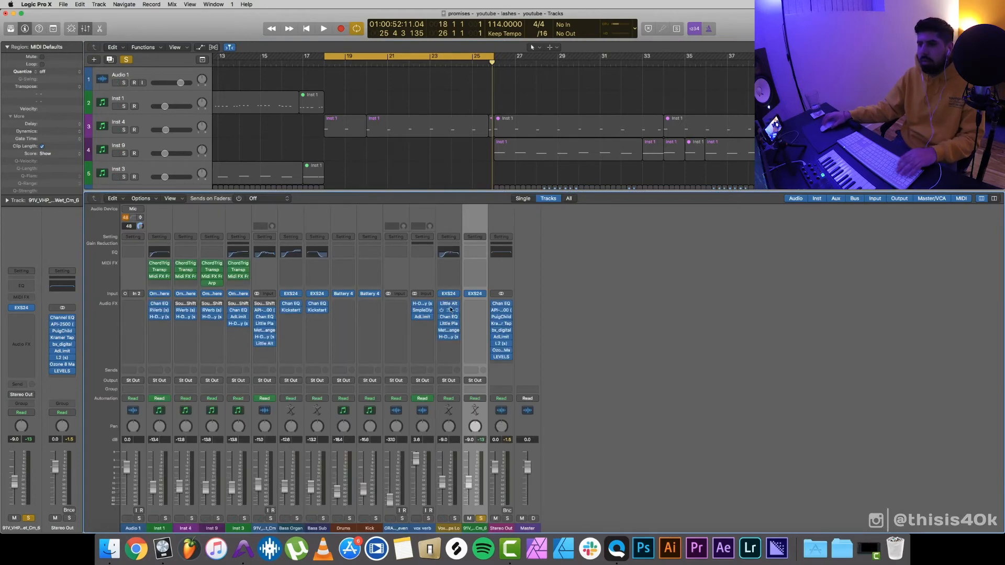
left_click_drag(451, 303, 478, 306)
left_click(475, 304)
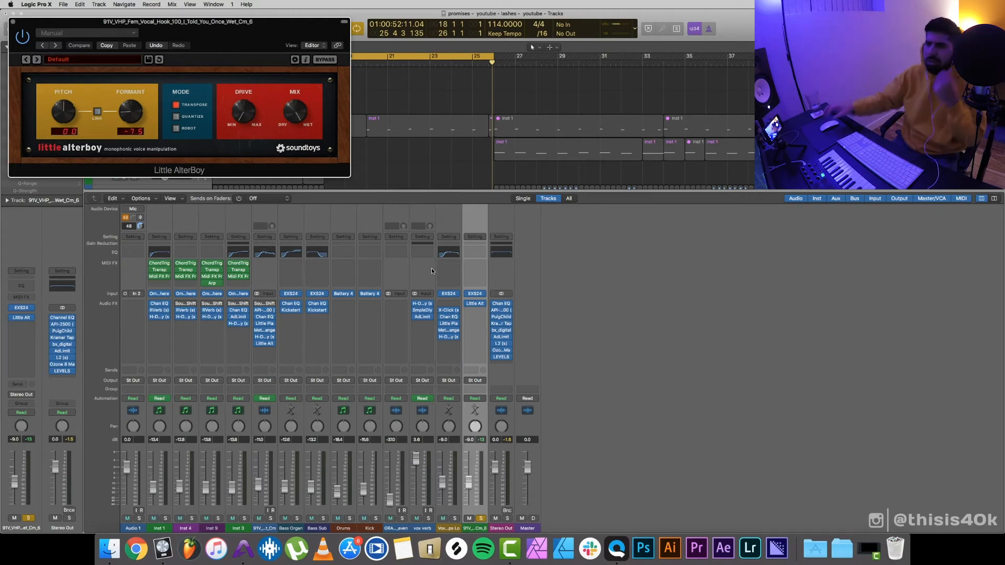
Locate Vocal Transformer among the stock pitch effects for the sampler channel without inserting it.
left_click(482, 303)
left_click(491, 290)
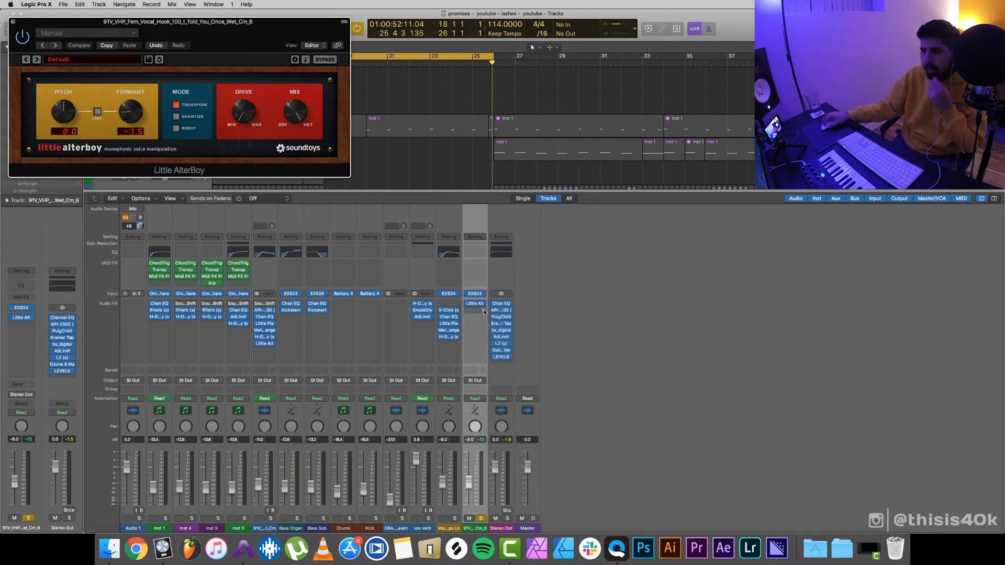
left_click(475, 304)
mouse_move(507, 425)
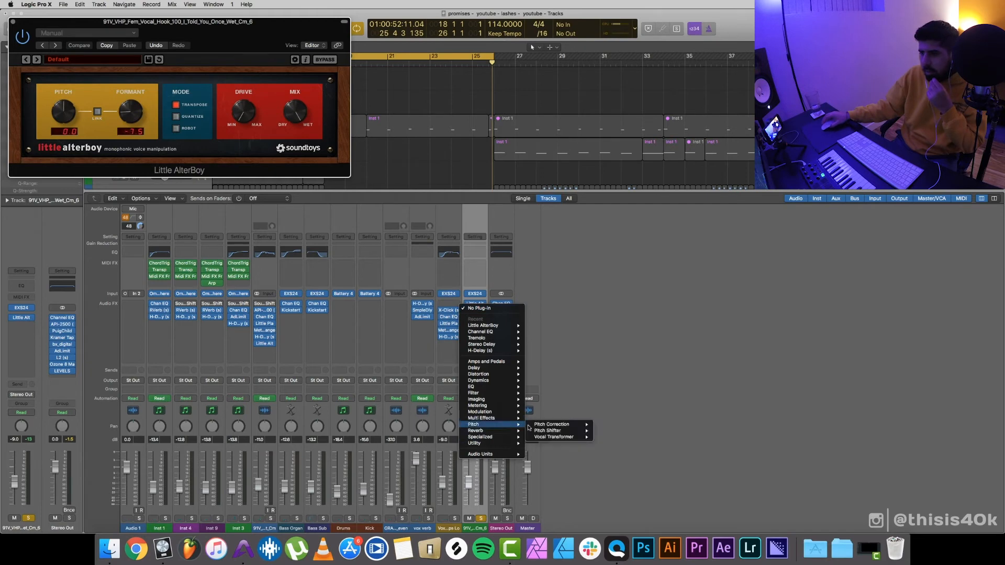
mouse_move(558, 438)
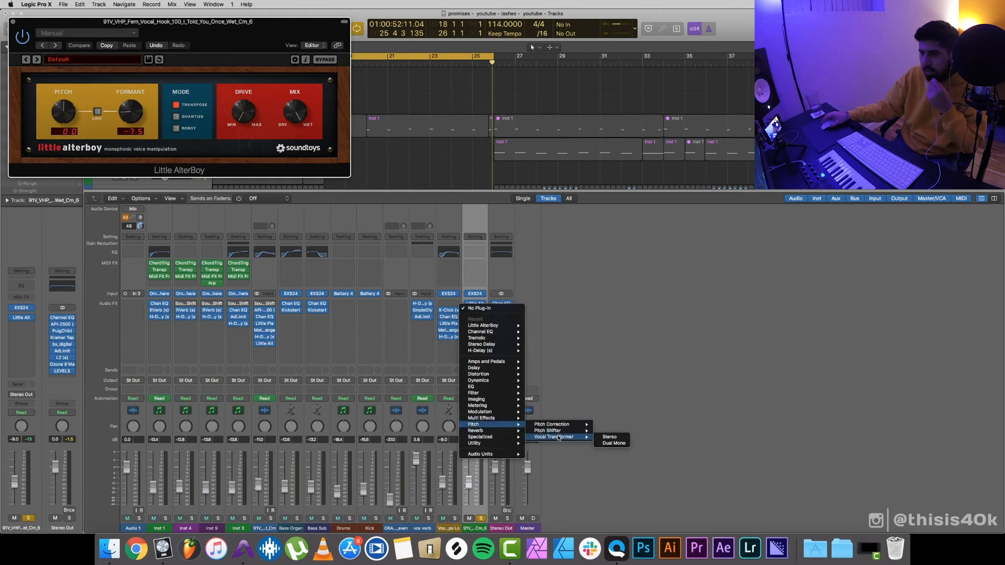
left_click(608, 387)
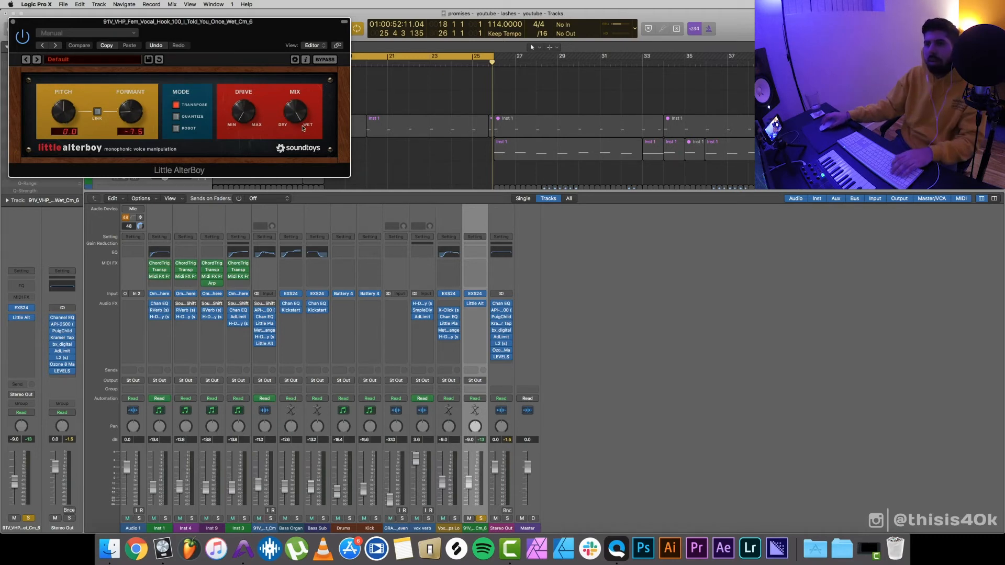
Place Little AlterBoy clear of the channel strips, play the cycled section and try its formant at -6.2.
left_click_drag(220, 30, 765, 140)
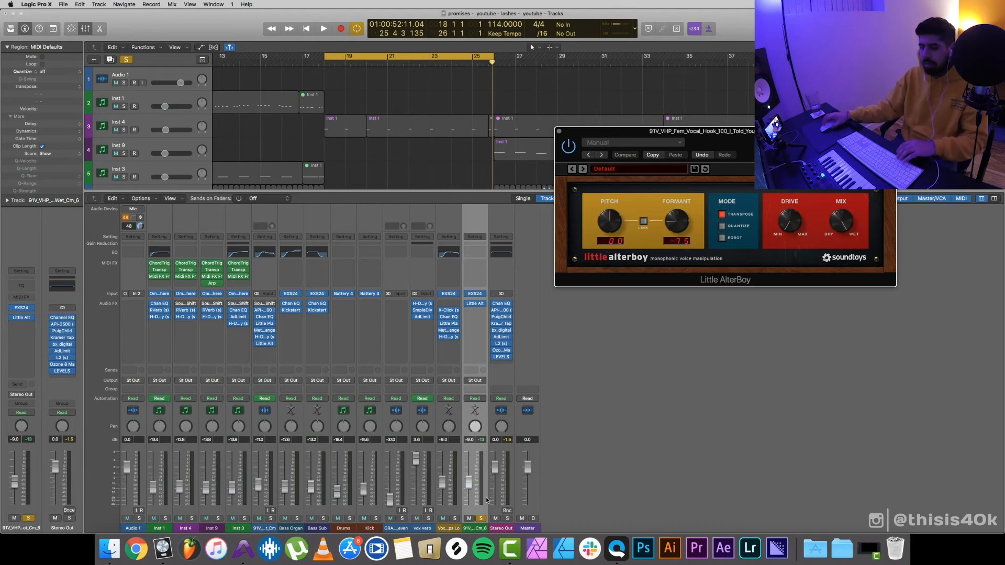
key("space")
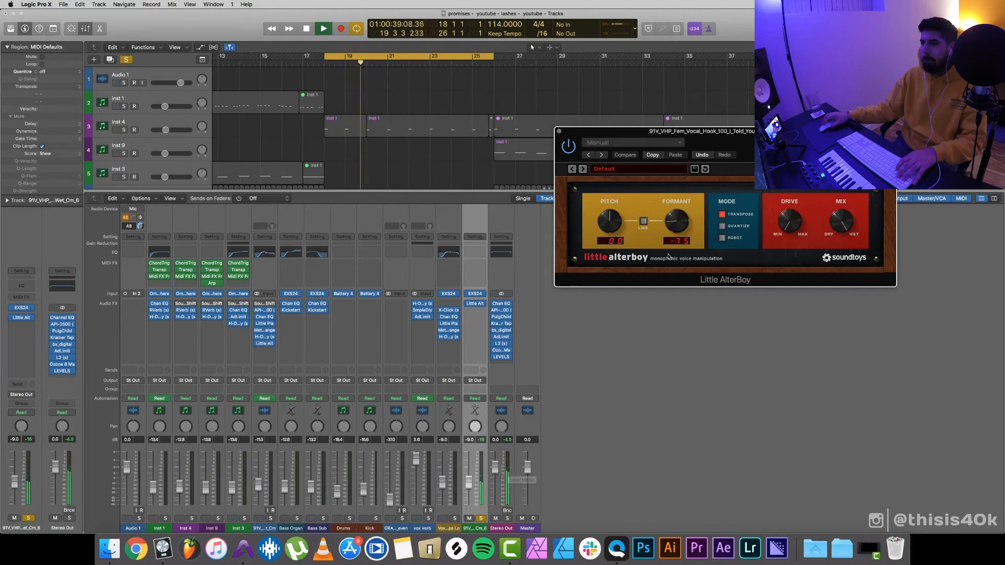
left_click_drag(680, 225, 662, 249)
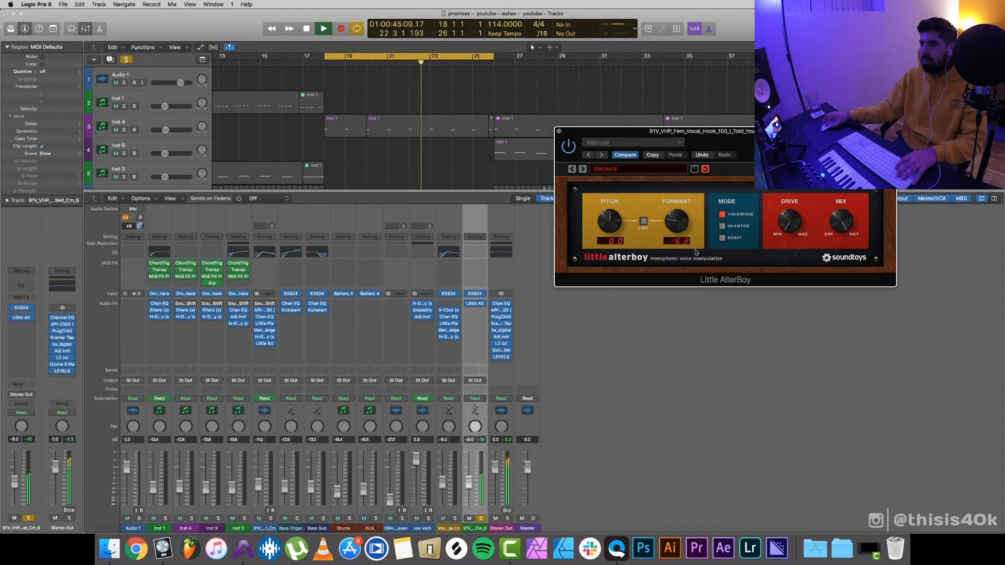
key("space")
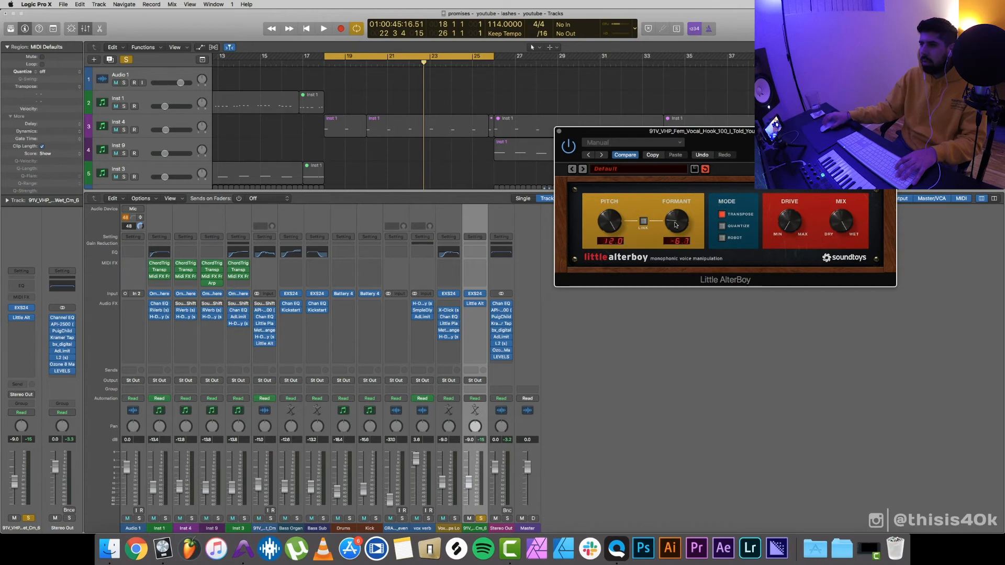
Audition Little AlterBoy with pitch at 12.0, formant at -6.9 and a higher drive amount.
key("space")
mouse_move(676, 225)
left_mouse_down()
mouse_move(682, 251)
mouse_move(682, 242)
left_mouse_up()
key("space")
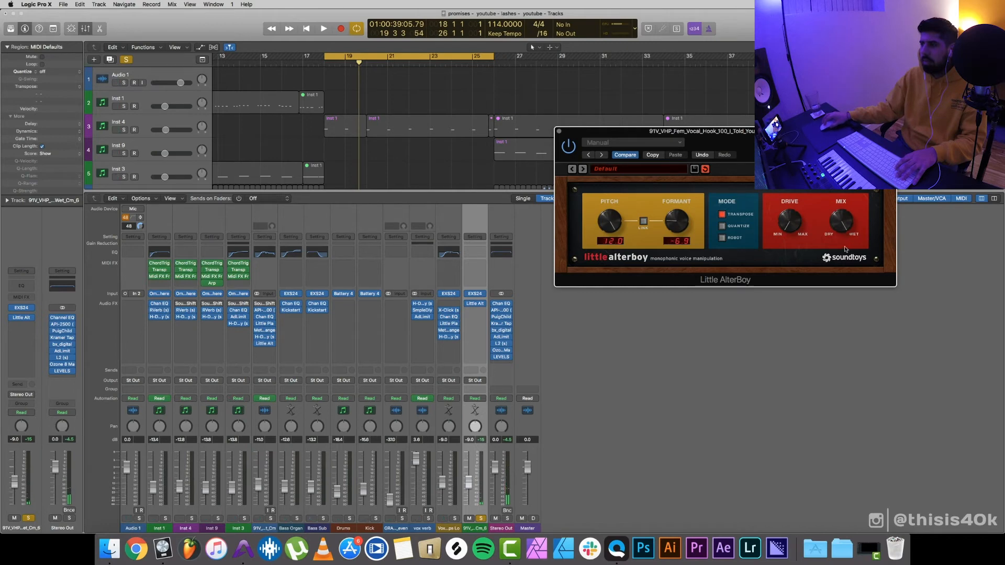
key("space")
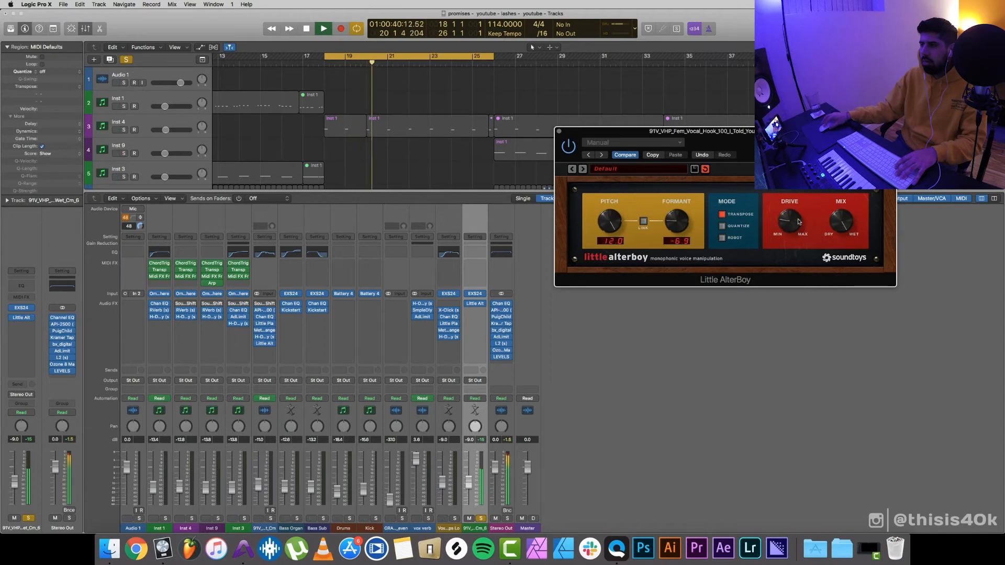
key("space")
Reset Little AlterBoy's pitch to 0.0, set its formant to about -7.5 and close the plug-in.
left_click(610, 223, "alt")
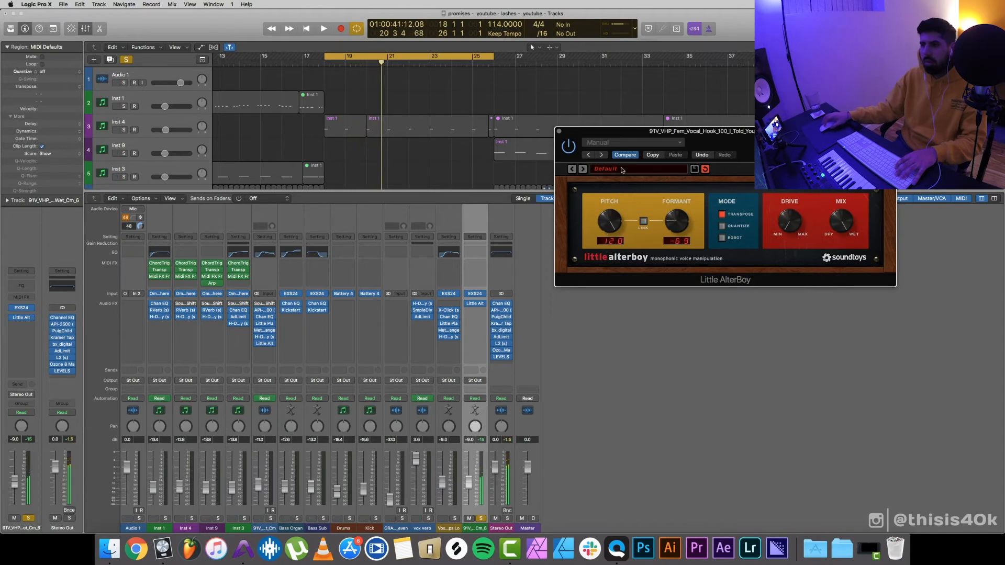
left_click_drag(680, 223, 687, 231)
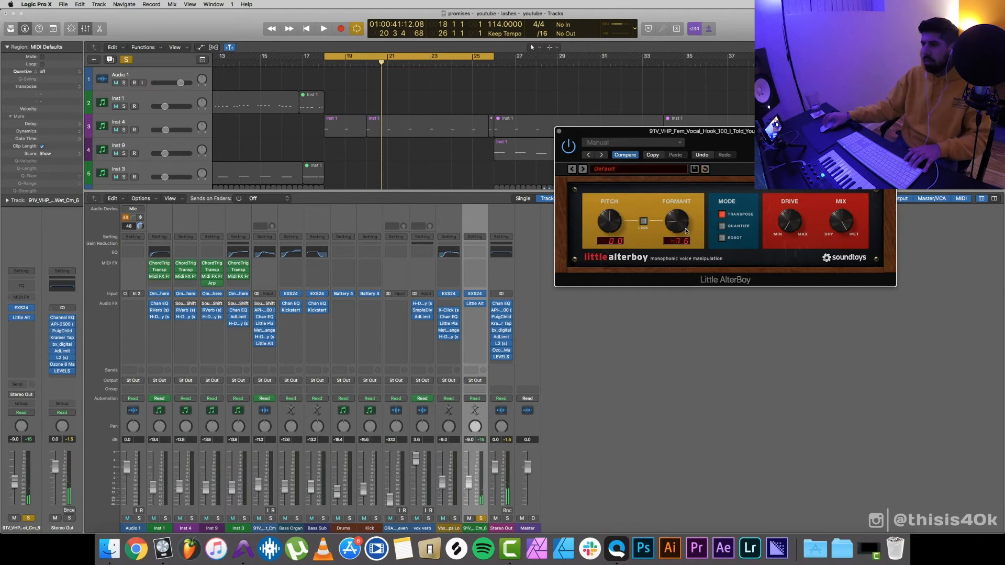
left_click(559, 131)
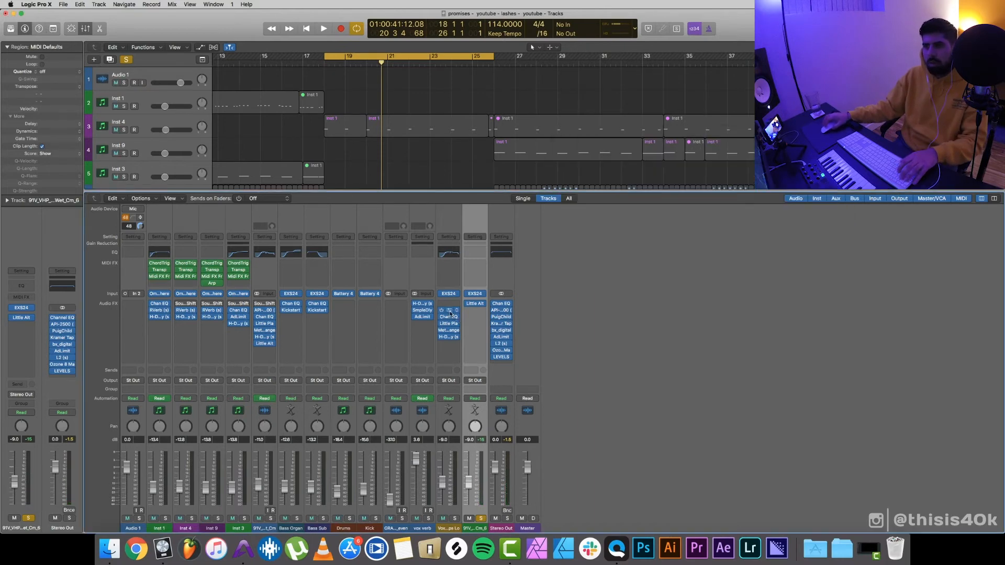
Move X-Click and the Channel EQ from the Vox Chops Lo channel to the sampler channel below Little AlterBoy.
left_click_drag(450, 314, 475, 311)
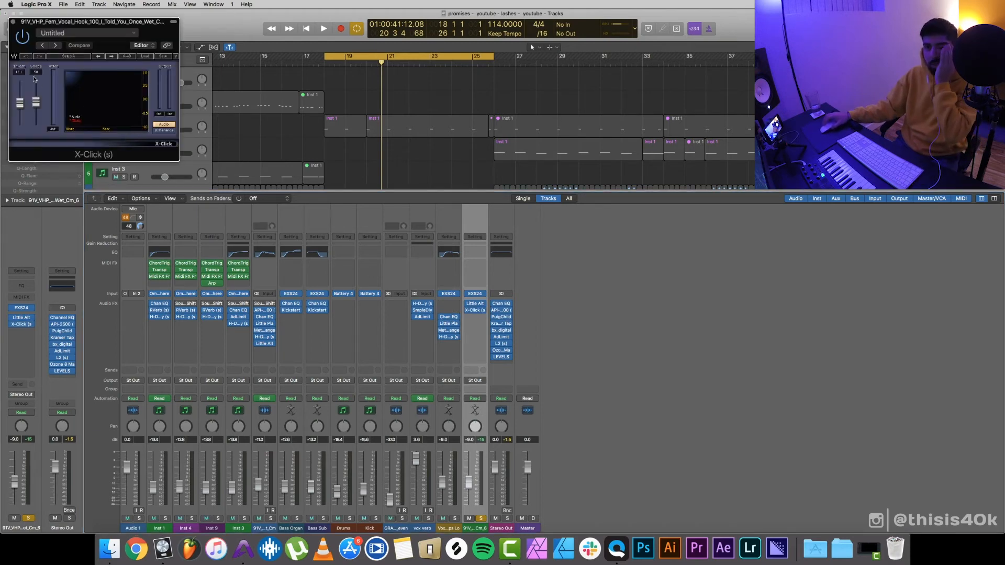
left_click(14, 23)
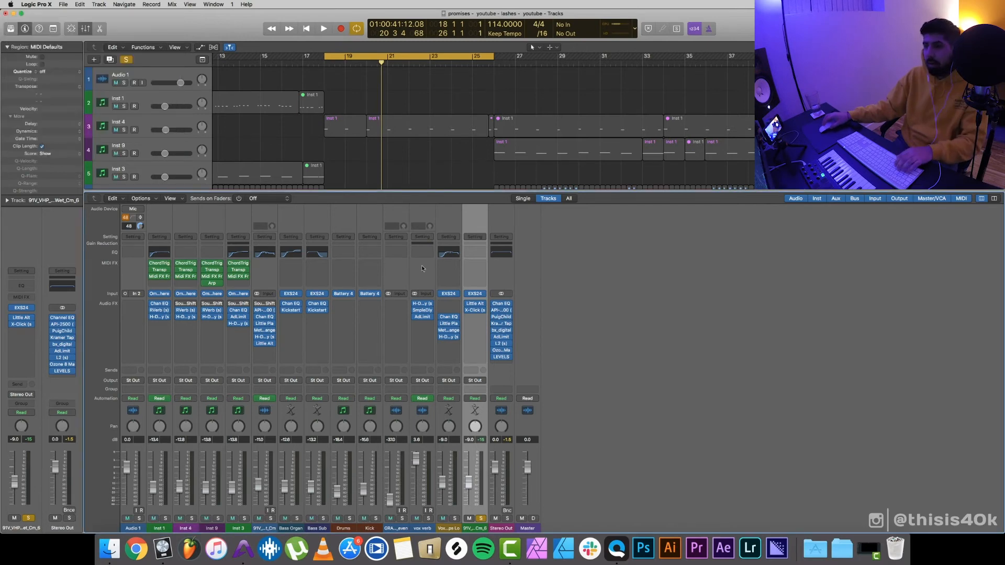
left_click_drag(474, 320, 477, 321)
Open the sampler channel's Channel EQ and examine its filter and cut bands.
left_click(475, 318)
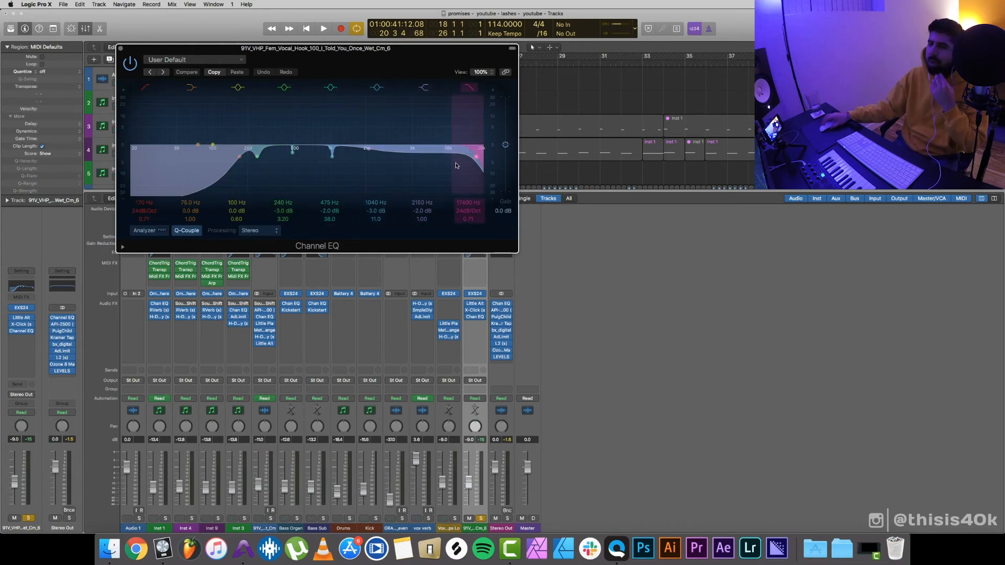
key("super+w")
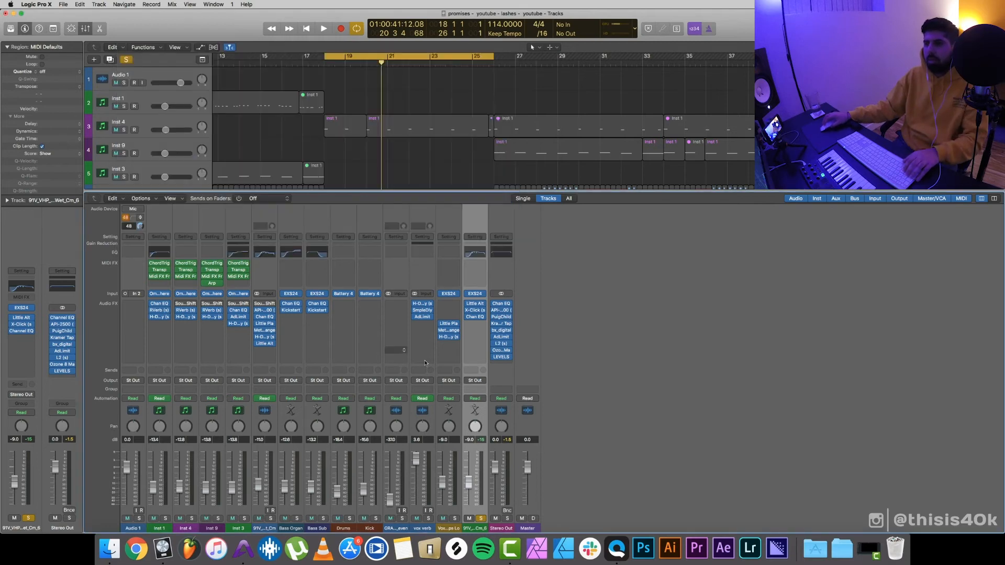
left_click(476, 317)
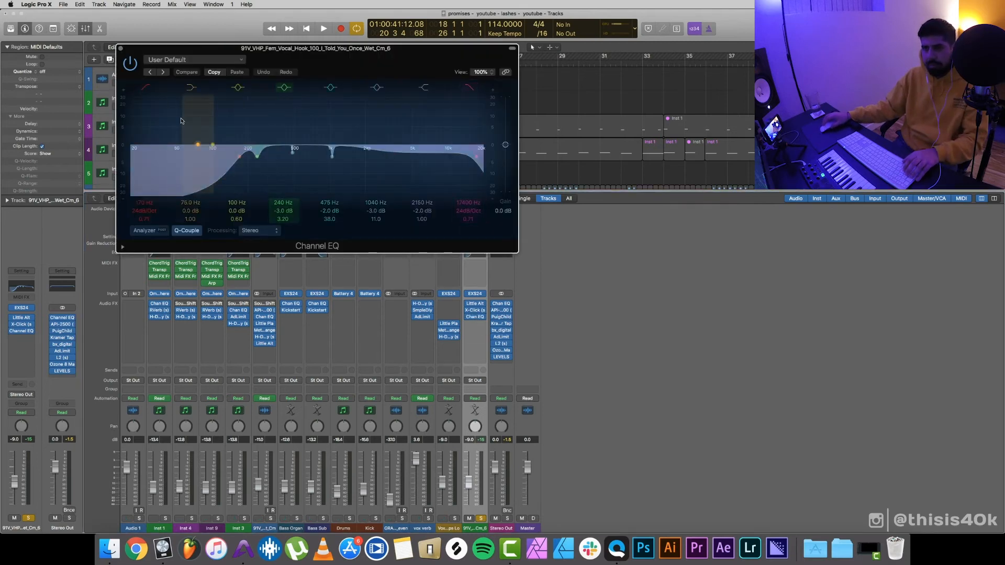
Compare the vocal chops with and without the Channel EQ during playback, keep the EQ enabled and close its window.
key("space")
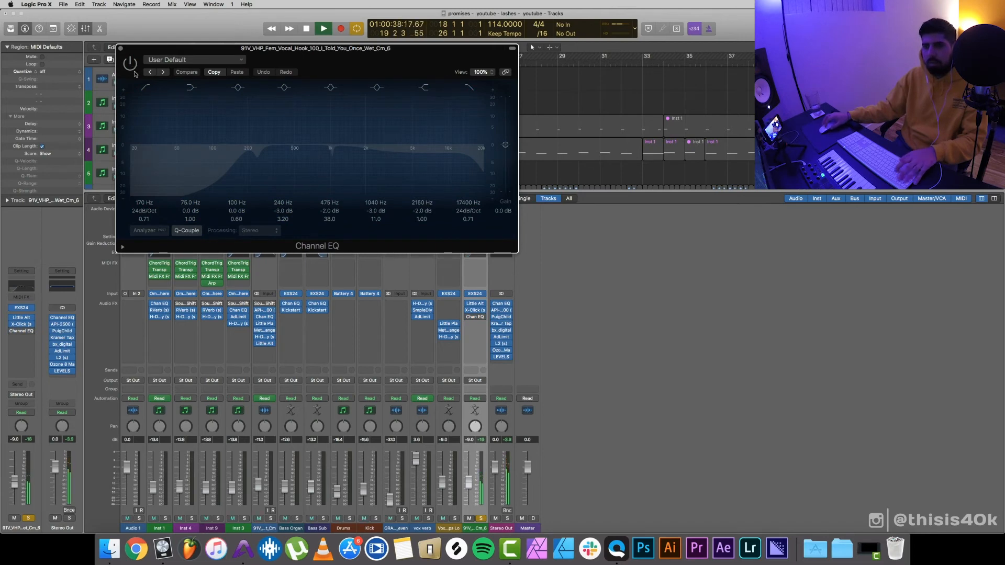
left_click(130, 64)
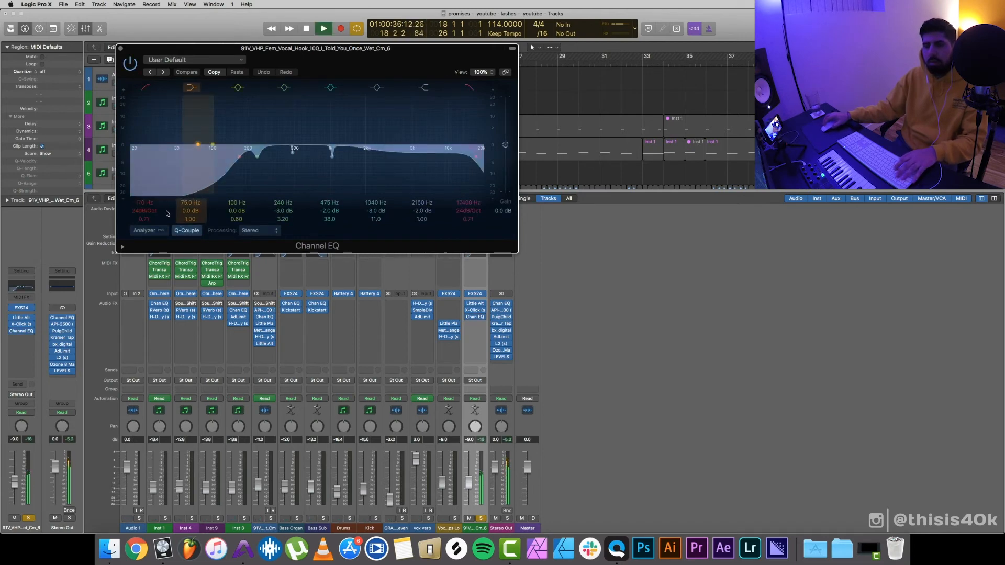
key("space")
left_click(121, 49)
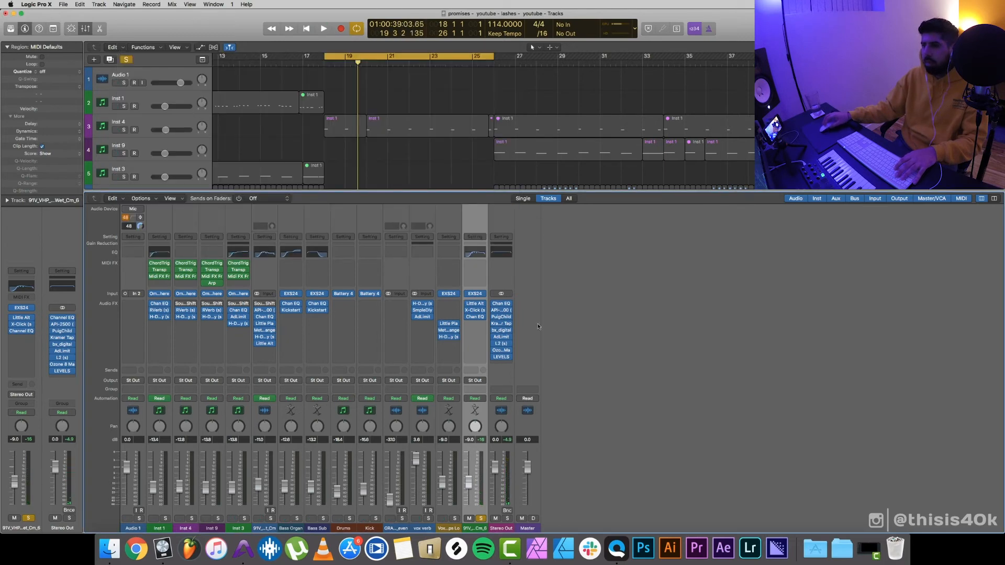
Move Little Plate from the Vox Chops Lo channel to the sampler channel below Channel EQ and audition its Vocal Abbey 3 reverb.
left_click_drag(449, 325, 476, 327)
left_click(476, 323)
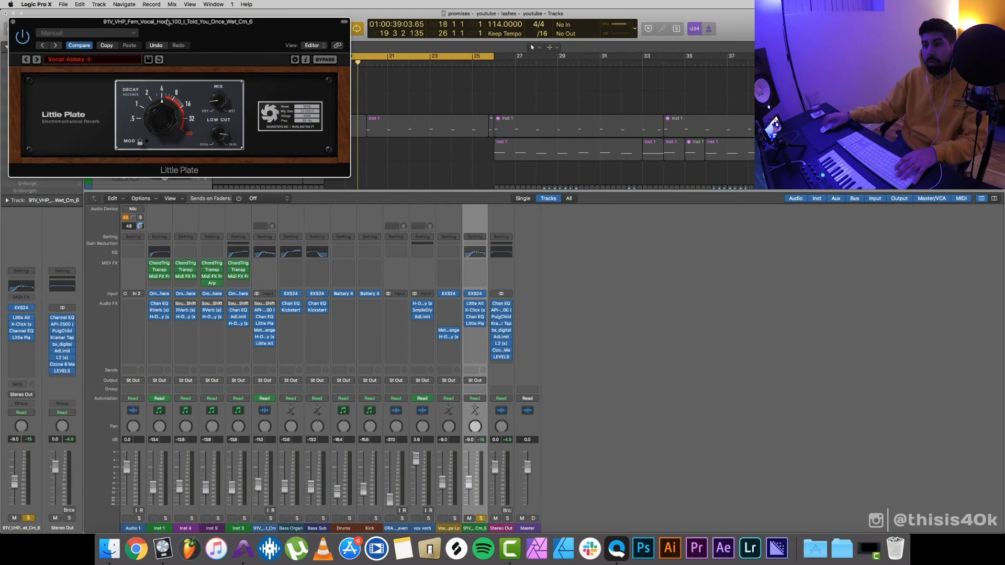
left_click_drag(168, 22, 563, 82)
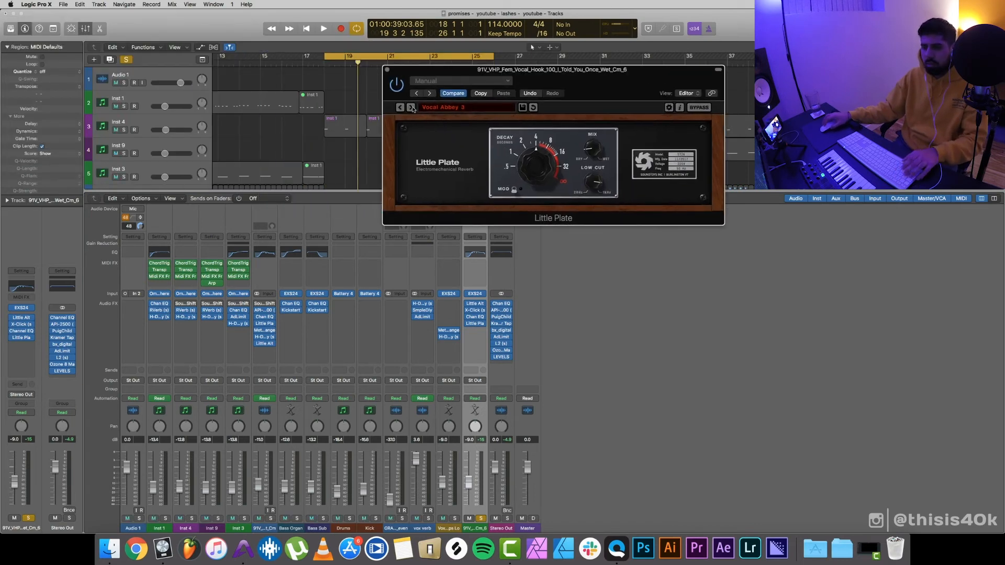
key("space")
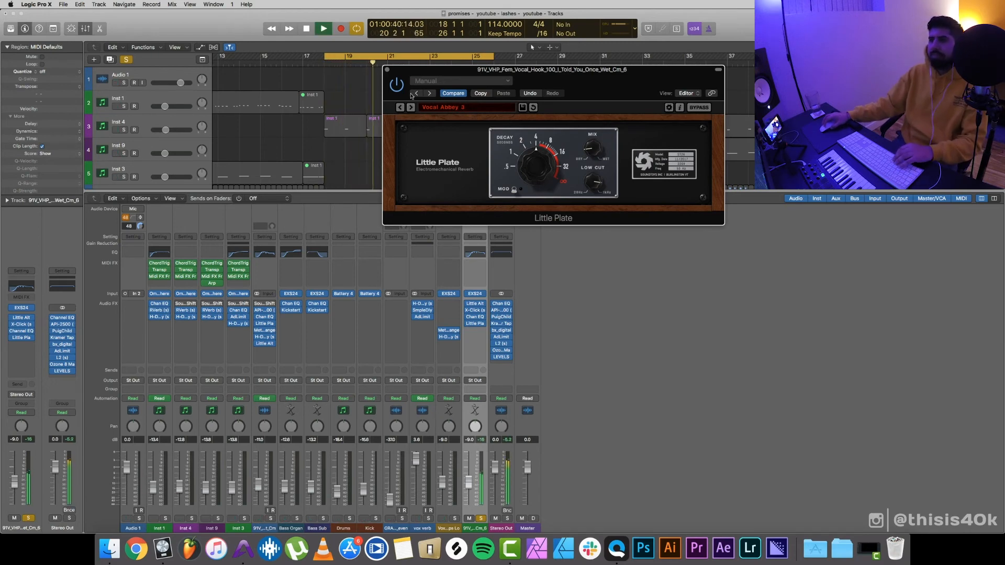
key("space")
left_click(386, 70)
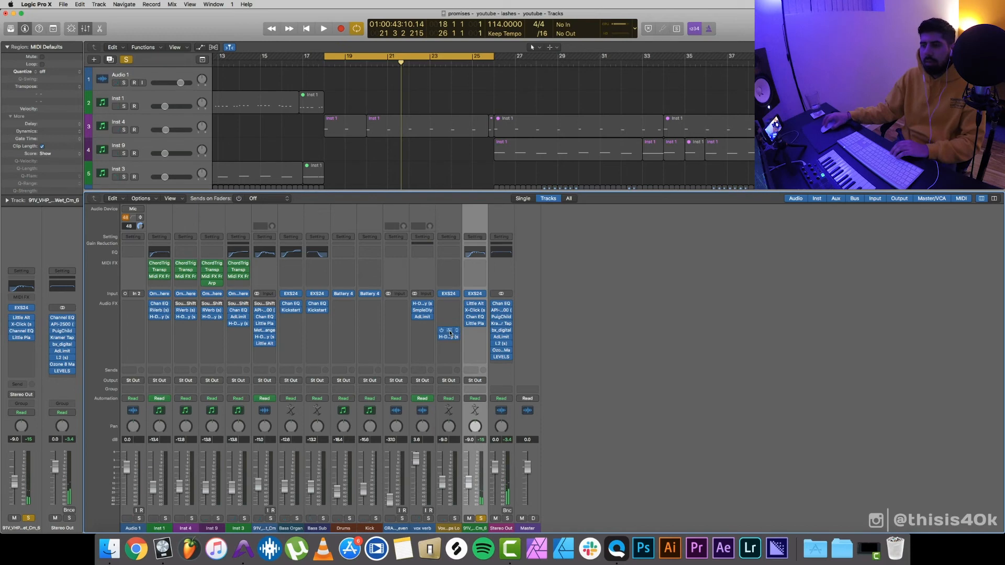
Move MetaFlanger from Vox Chops Lo to the sampler channel below Little Plate, check its Pensado Flange Voc 4 preset and audition the part.
left_click_drag(449, 333, 475, 331)
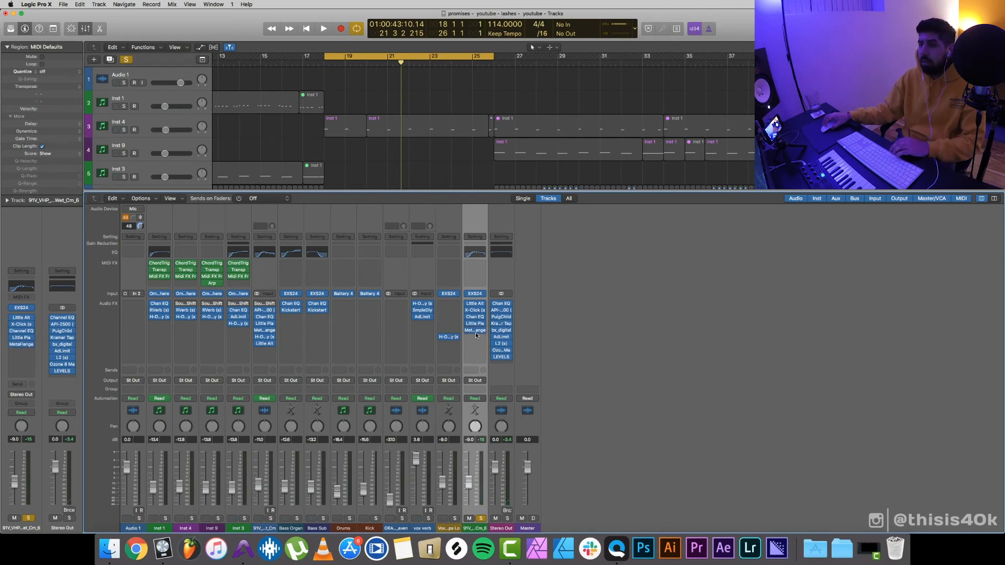
left_click(475, 331)
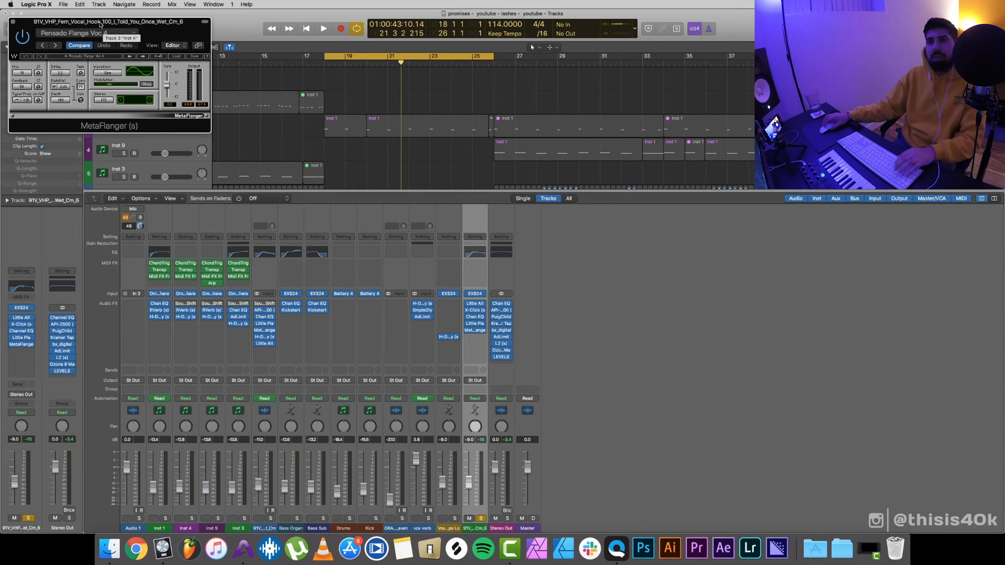
left_click_drag(100, 24, 564, 135)
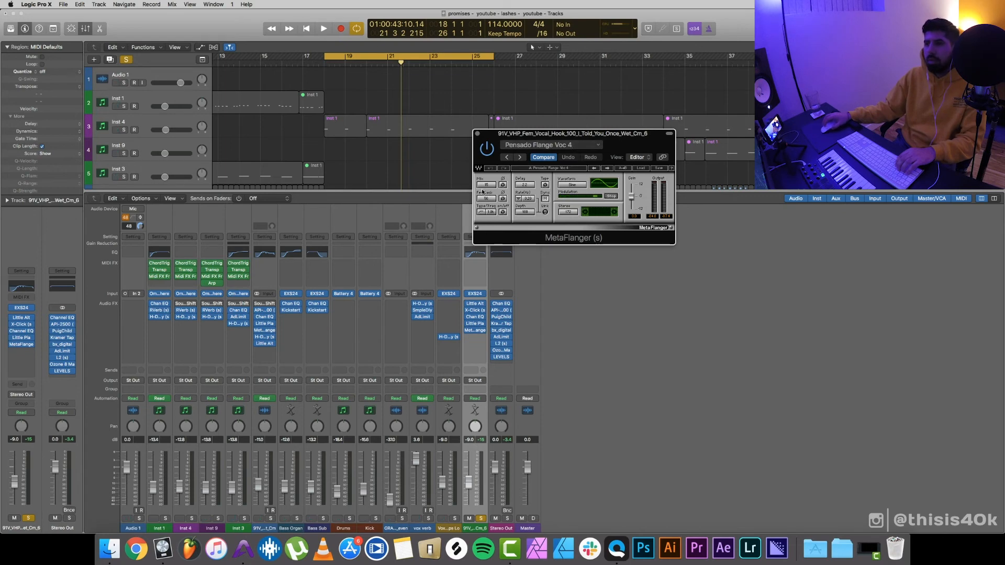
left_click(477, 134)
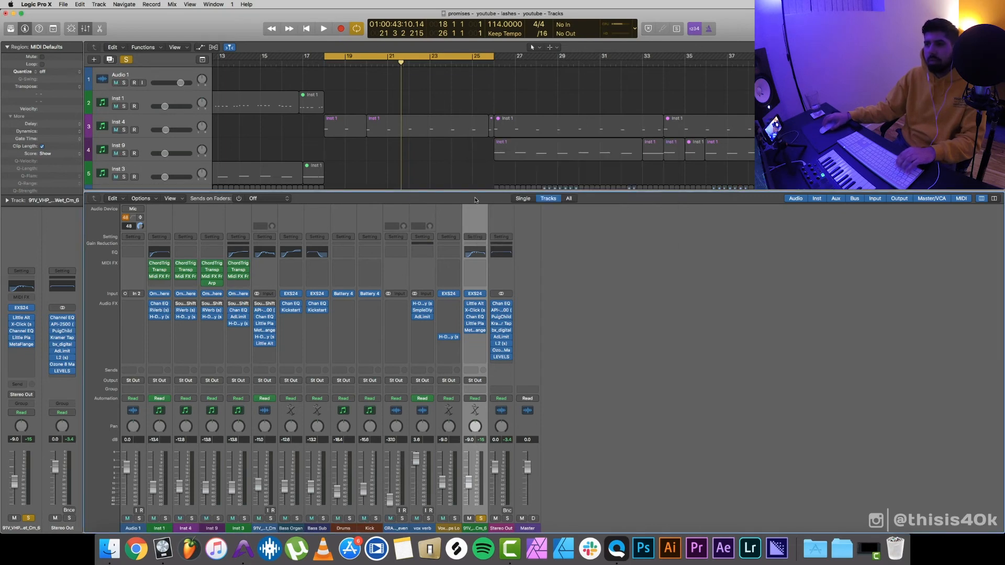
key("space")
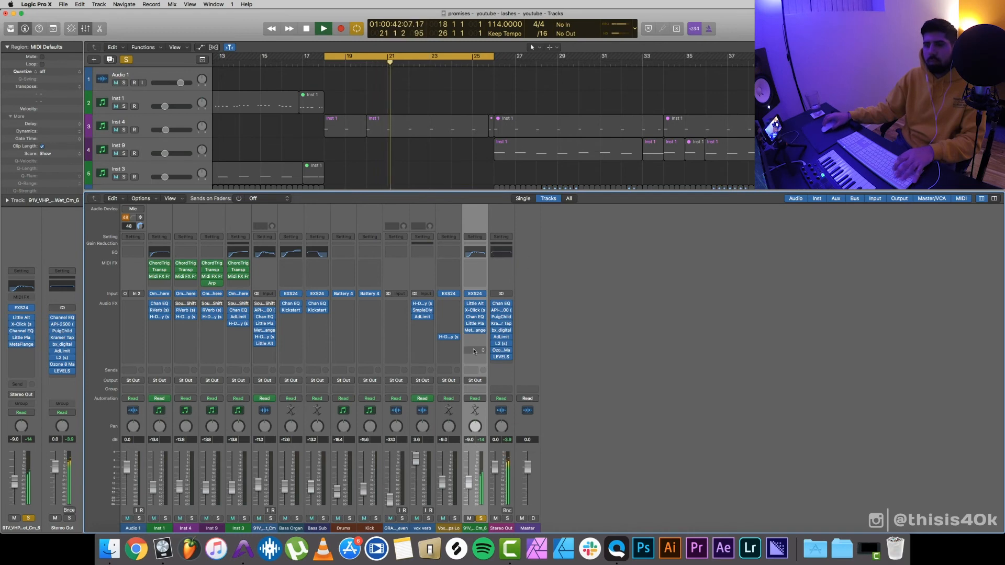
key("space")
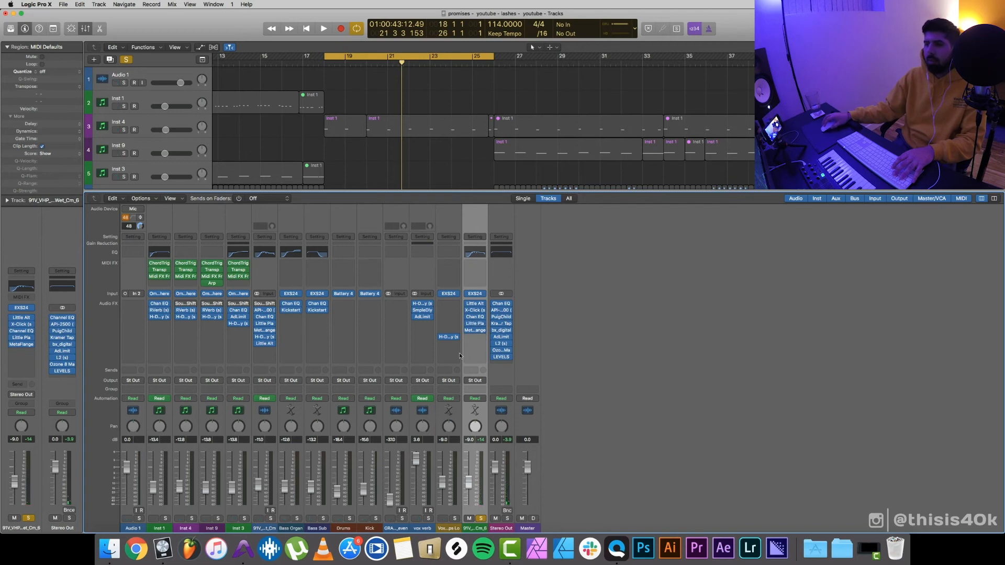
Try a stereo Flanger below MetaFlanger, step through its presets as far as Notch Flanger and remove the plug-in.
left_click(476, 336)
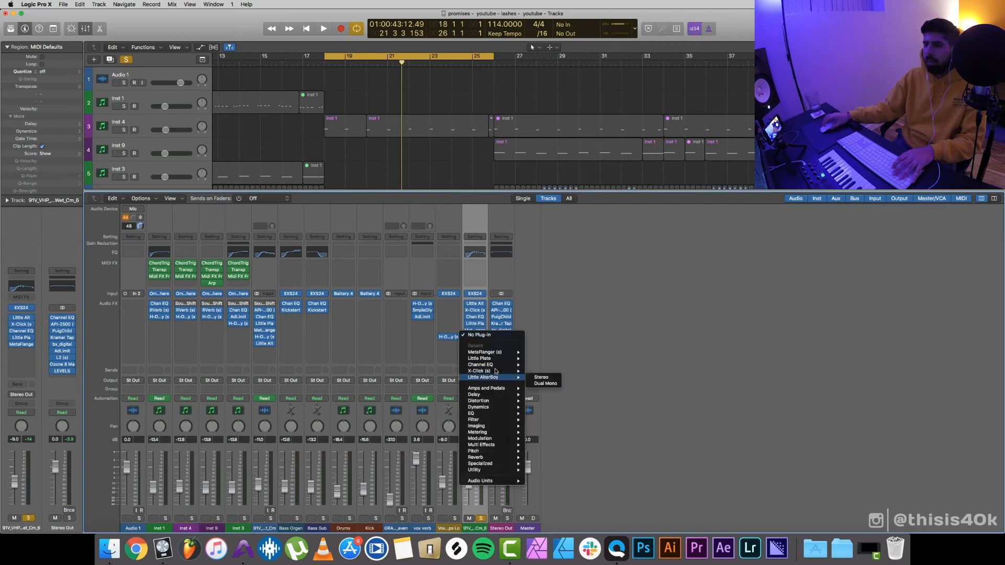
mouse_move(482, 439)
mouse_move(544, 451)
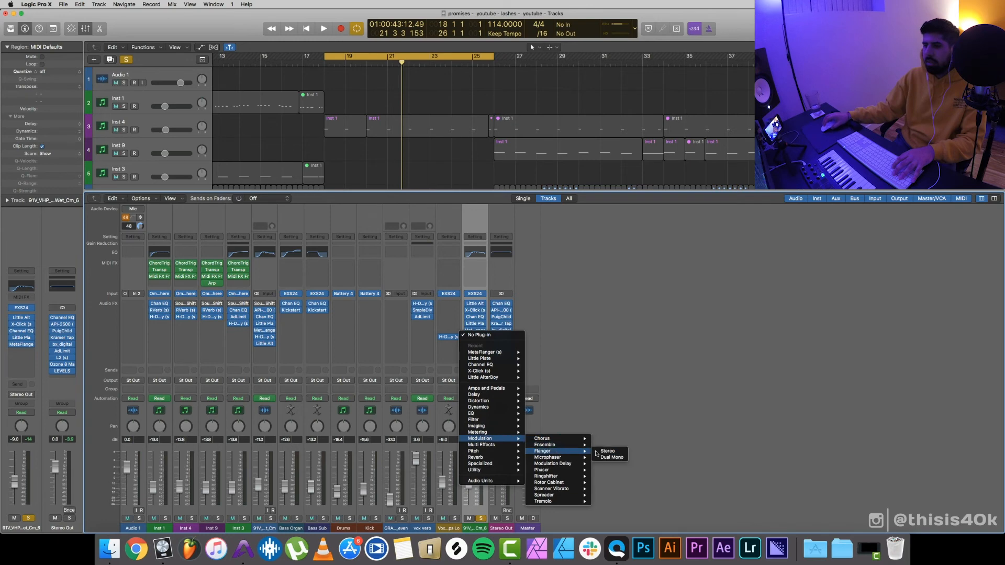
left_click(608, 452)
left_click(55, 46)
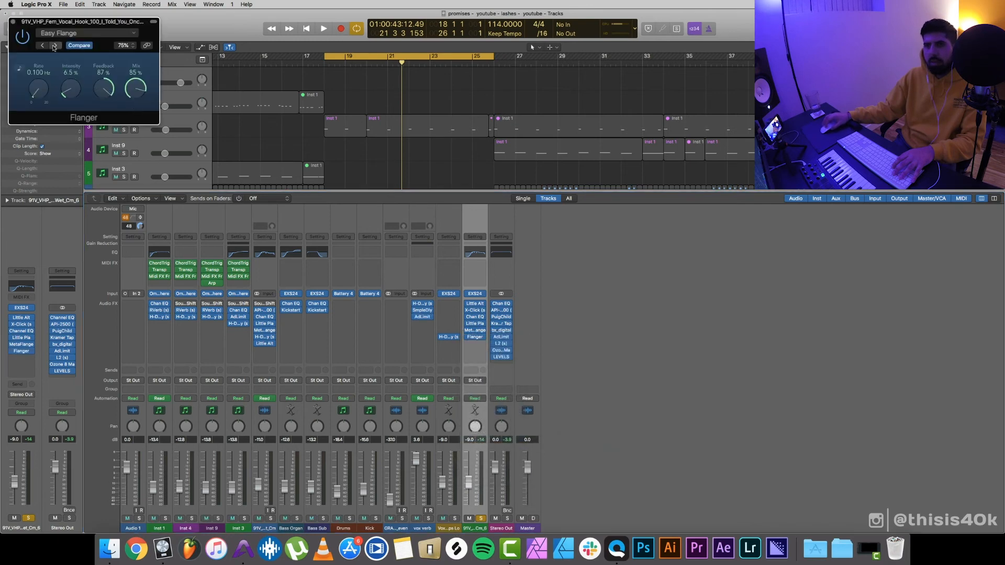
left_click(56, 46)
left_click(56, 45)
left_click(55, 45)
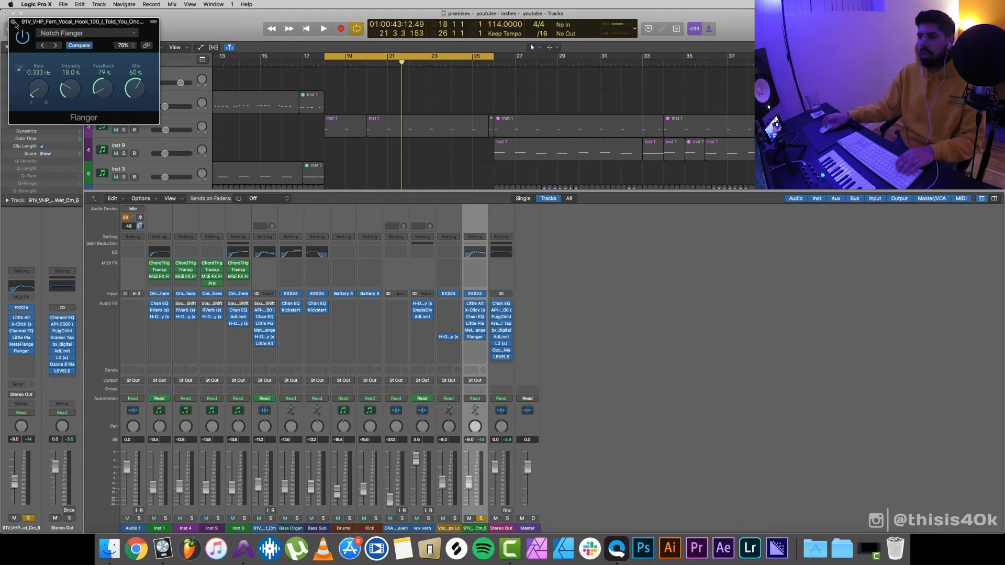
left_click(475, 337)
left_click(483, 343)
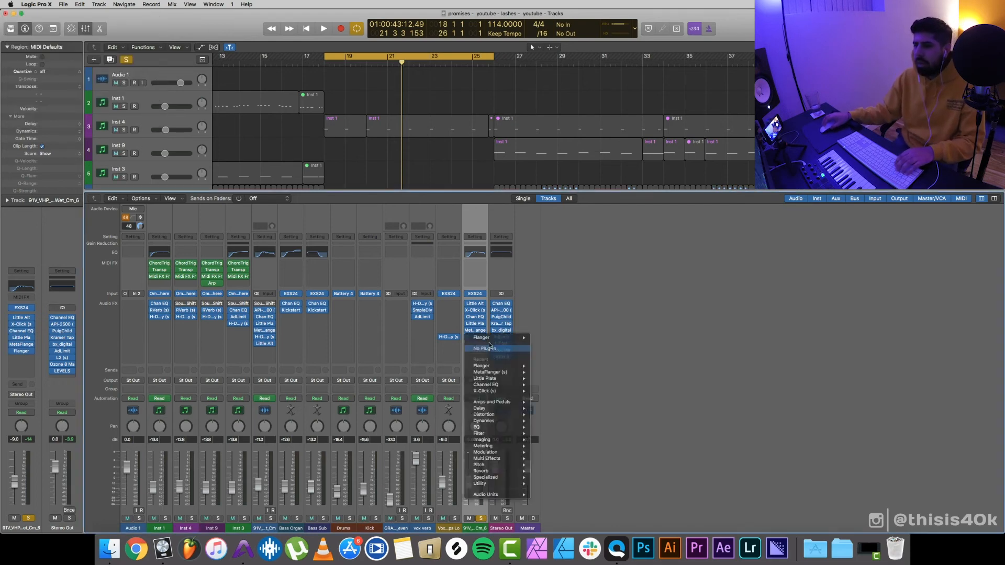
left_click(489, 348)
Move H-Delay from the Vox Chops Lo channel to the sampler channel below MetaFlanger and open its window.
left_click_drag(449, 338, 474, 337)
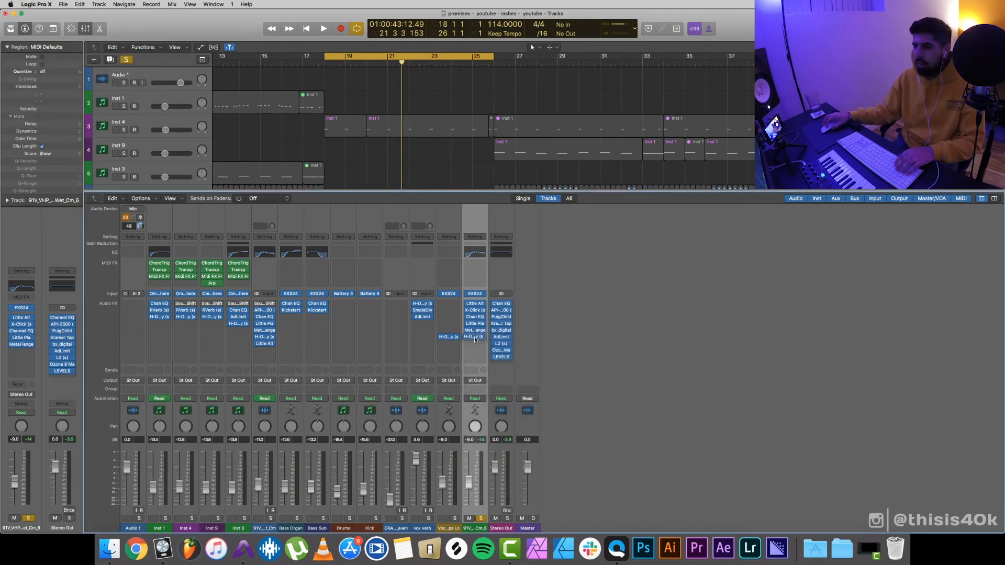
left_click(476, 338)
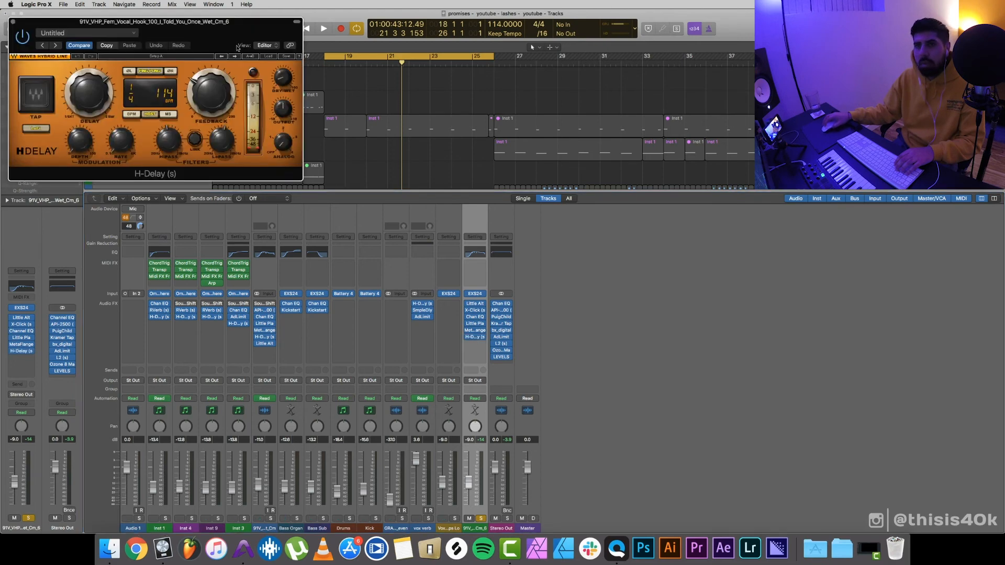
left_click_drag(208, 30, 347, 133)
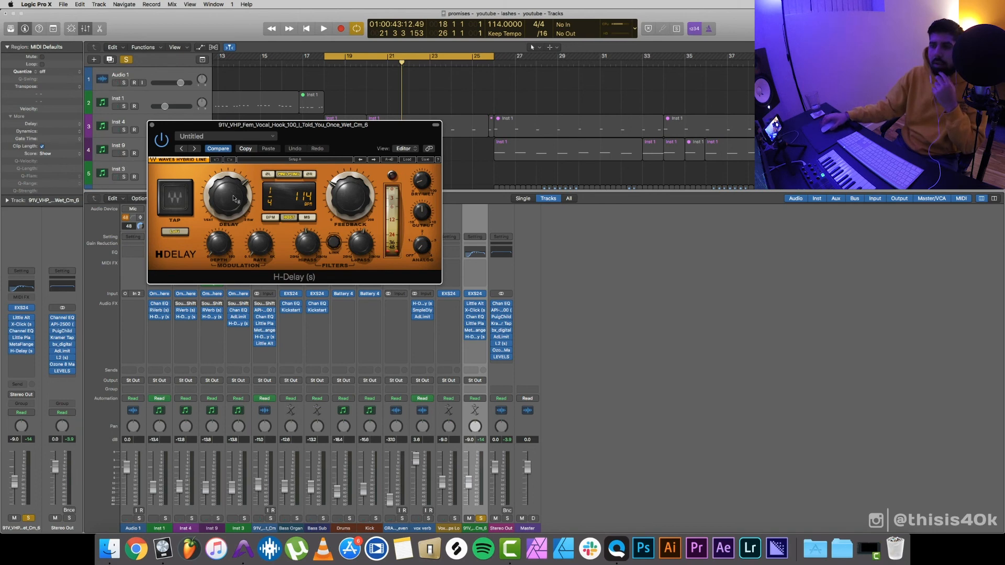
Adjust H-Delay's dry/wet and high-pass filter controls slightly, audition the chops and close the plug-in.
left_click_drag(428, 185, 428, 180)
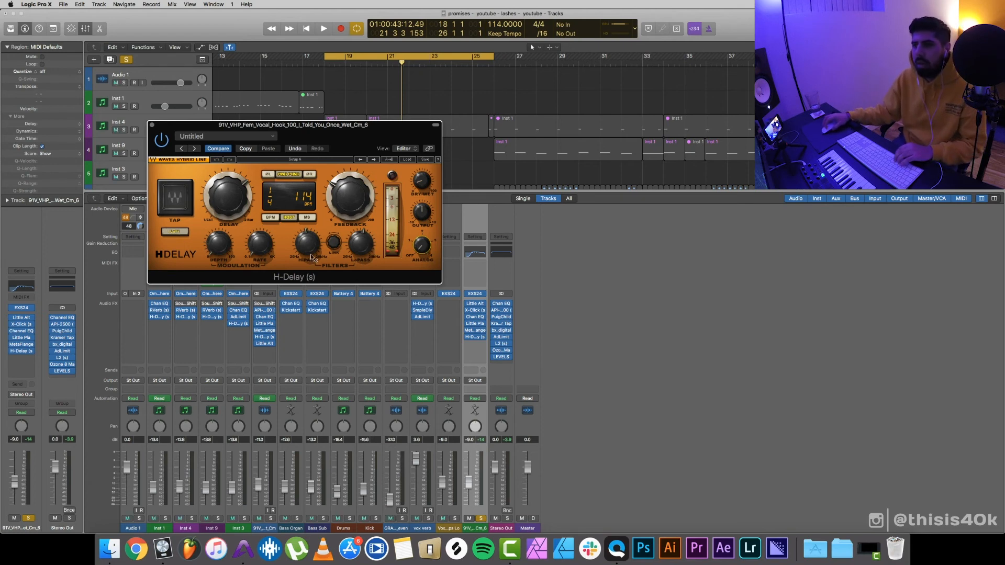
left_click_drag(311, 255, 365, 245)
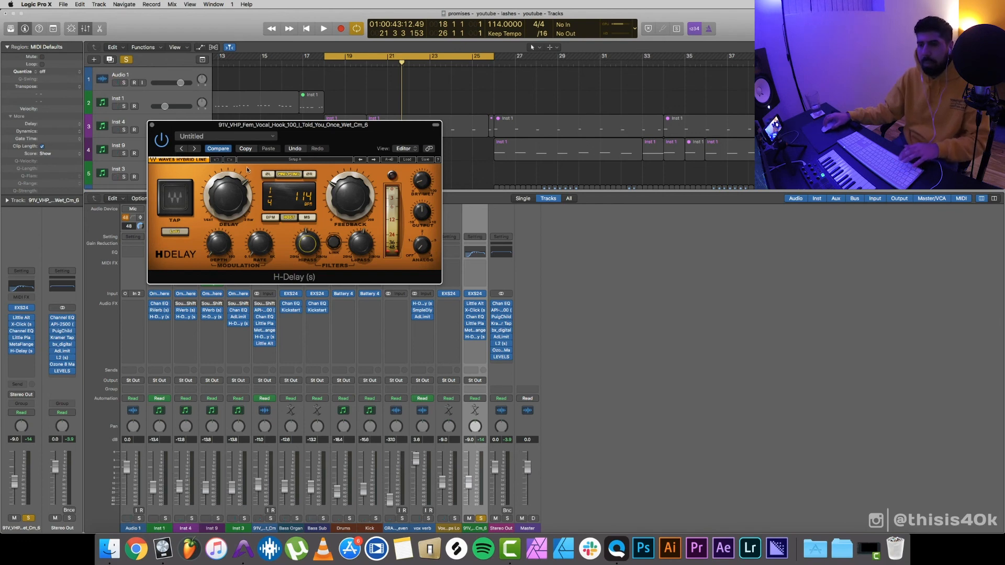
key("space")
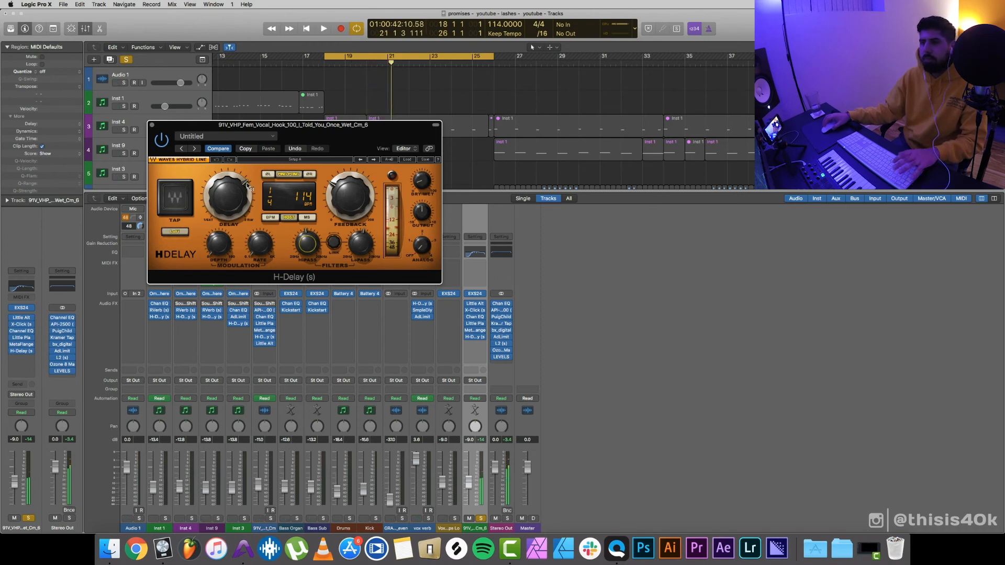
left_click(152, 125)
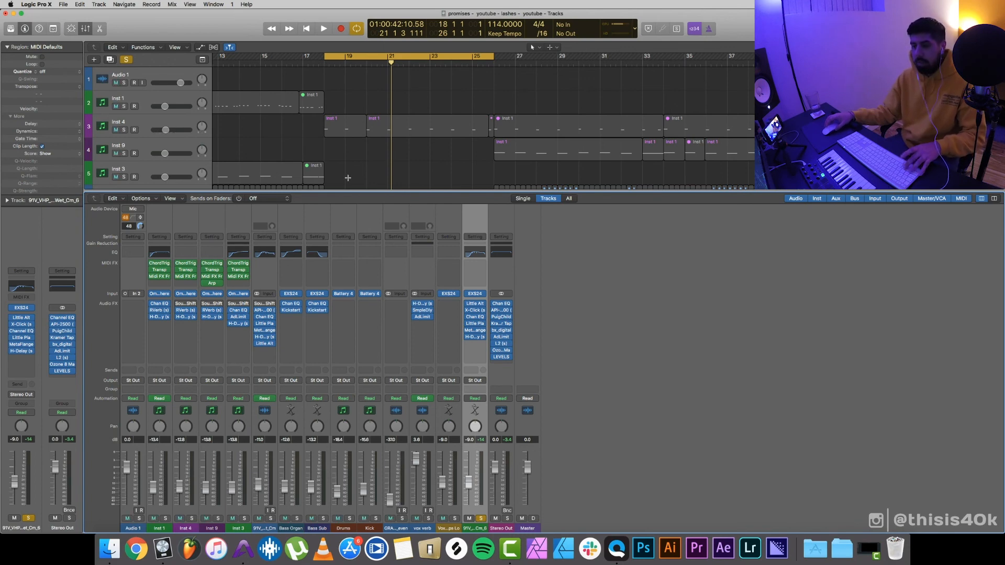
Unsolo the sampler track, hide the mixer and play the full mix with the cycle range extended from bar 18 past bar 45.
left_click(481, 519)
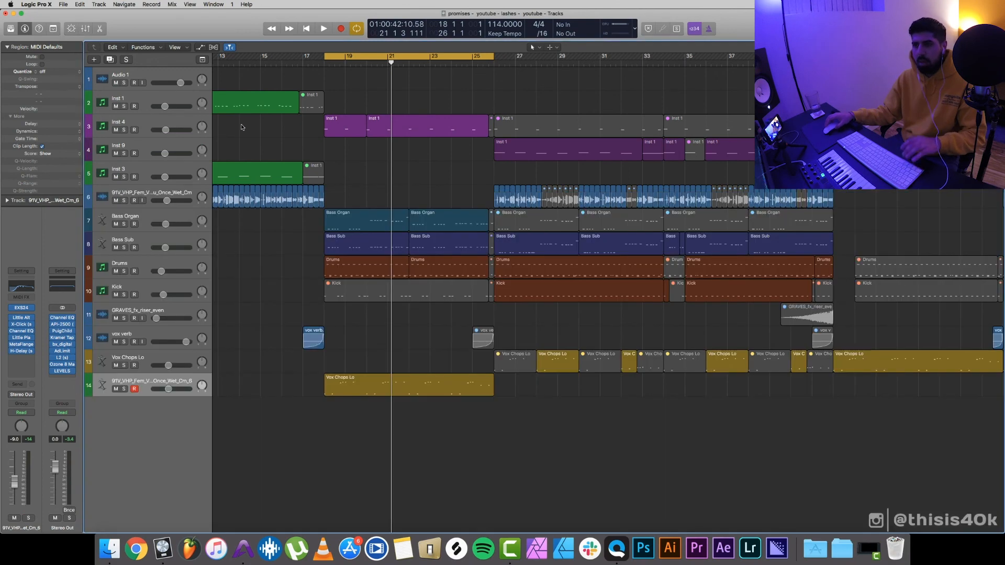
key("x")
left_click_drag(323, 56, 1002, 56)
key("space")
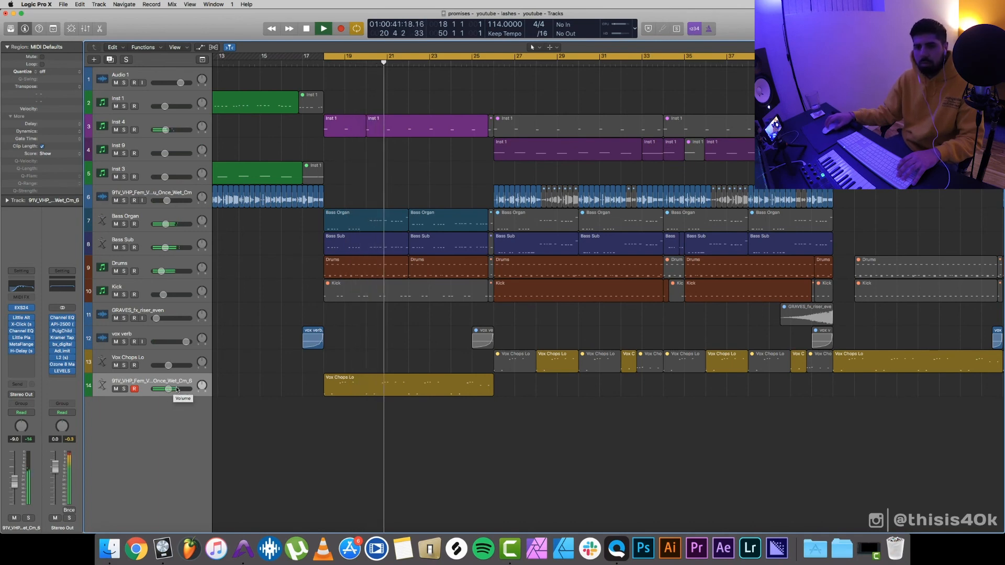
left_click(457, 417, "ctrl+alt")
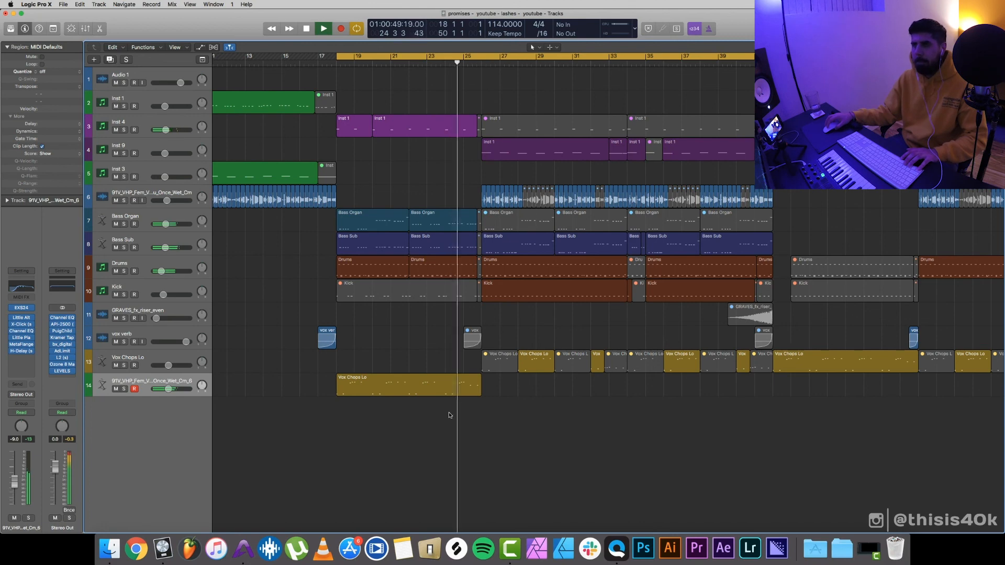
left_click(547, 426, "ctrl+alt")
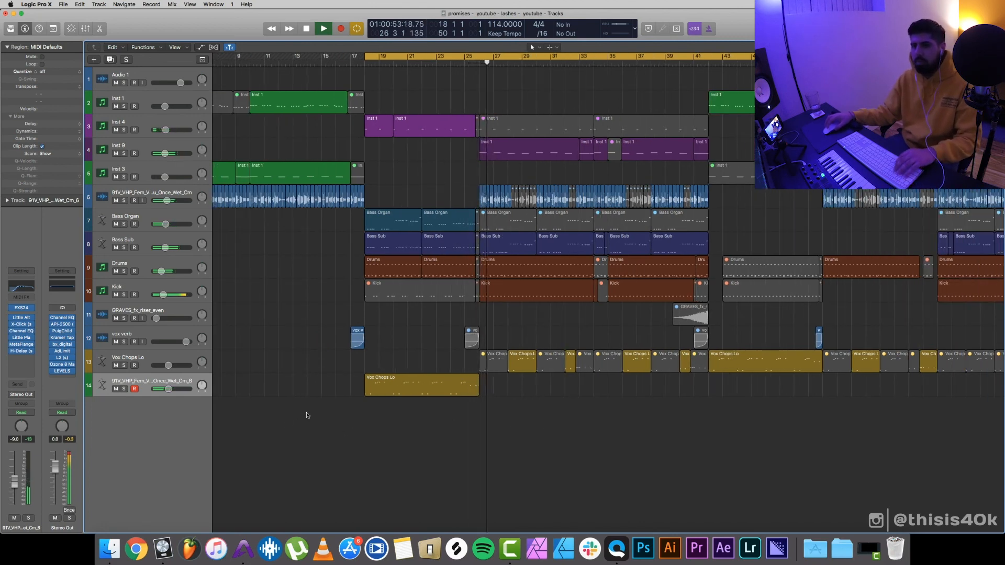
Check the notes of the Vox Chops Lo region at bar 28 in the Piano Roll, close the editor and stop playback.
left_click(531, 358)
double_click(531, 358)
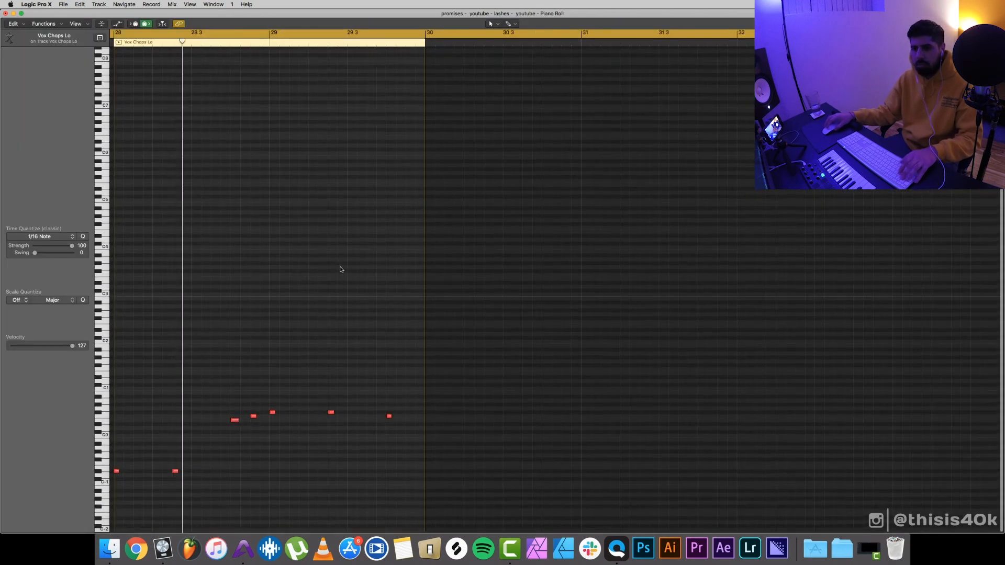
key("super+w")
key("space")
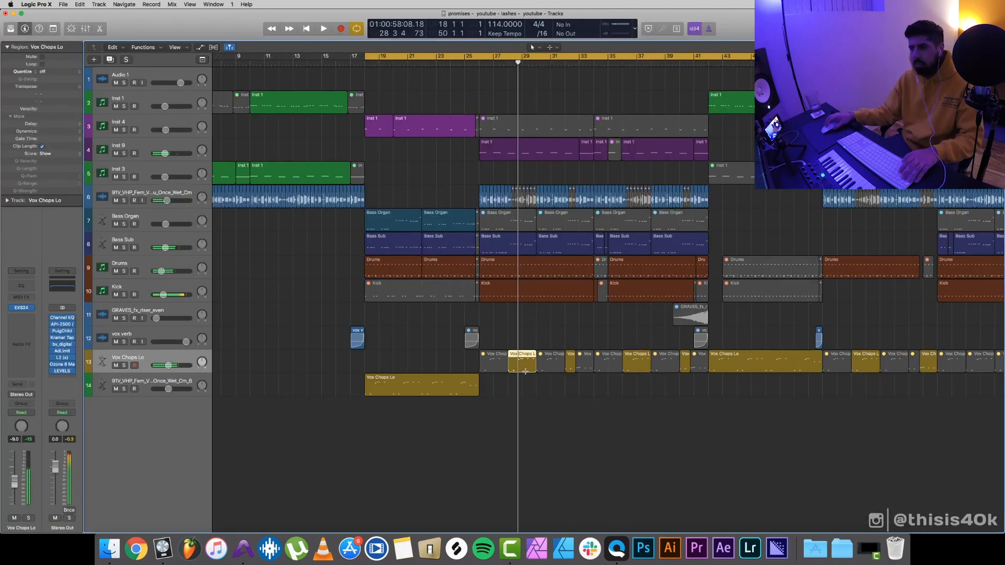
Move the ten Vox Chops Lo regions between bars 26 and 42 down to the sampler track and audition them in the mix.
left_click(710, 387)
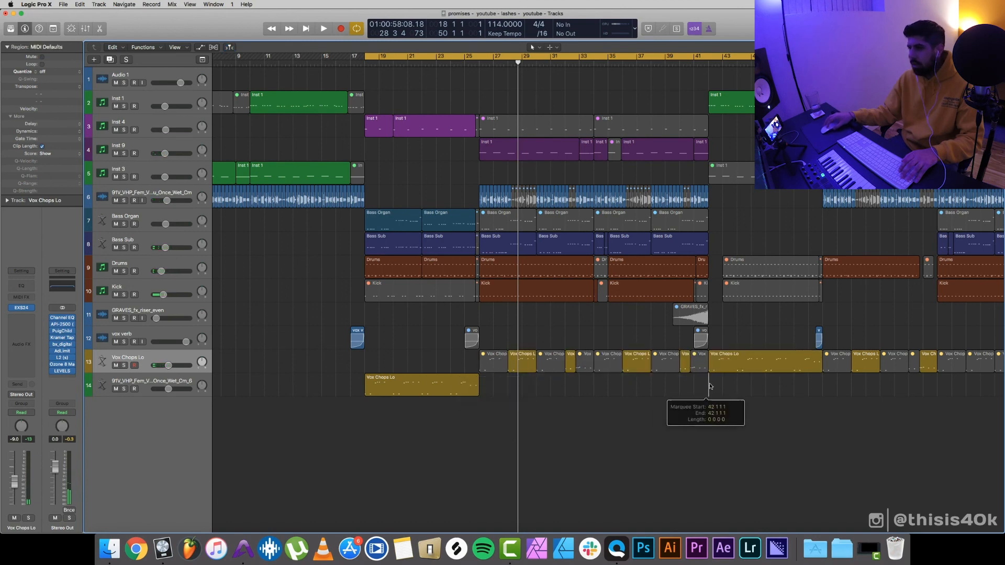
left_click_drag(709, 386, 499, 383)
key("space")
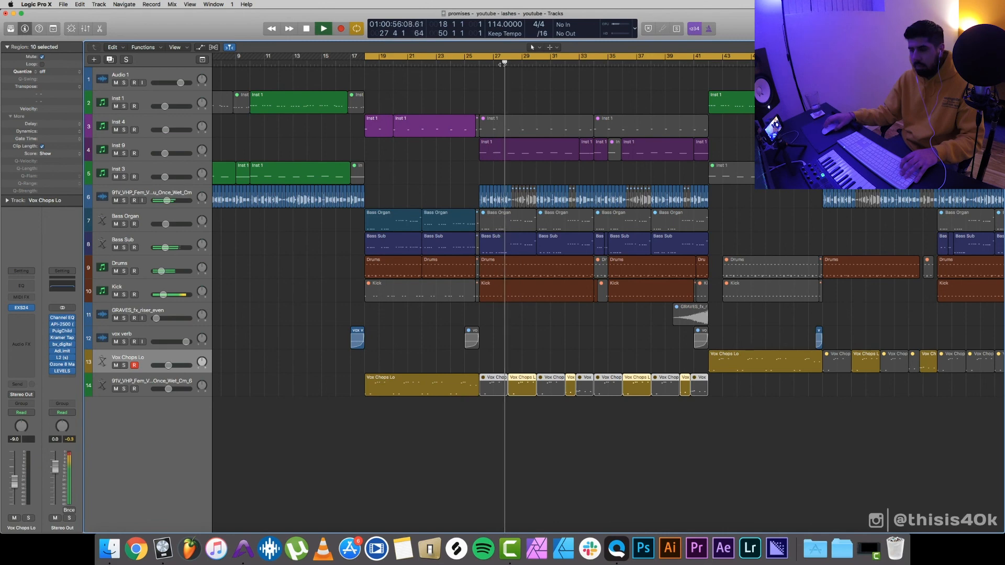
left_click(607, 416)
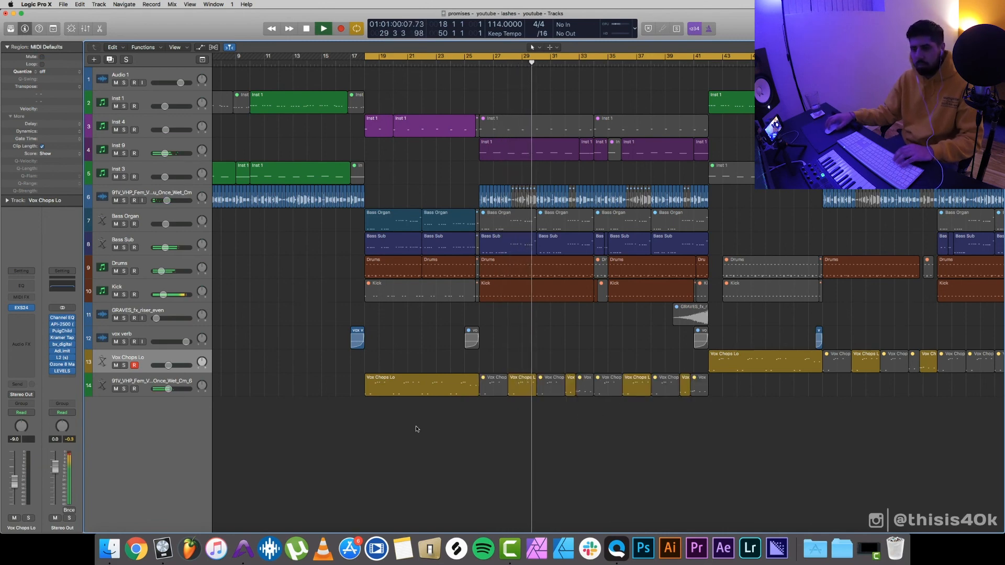
key("space")
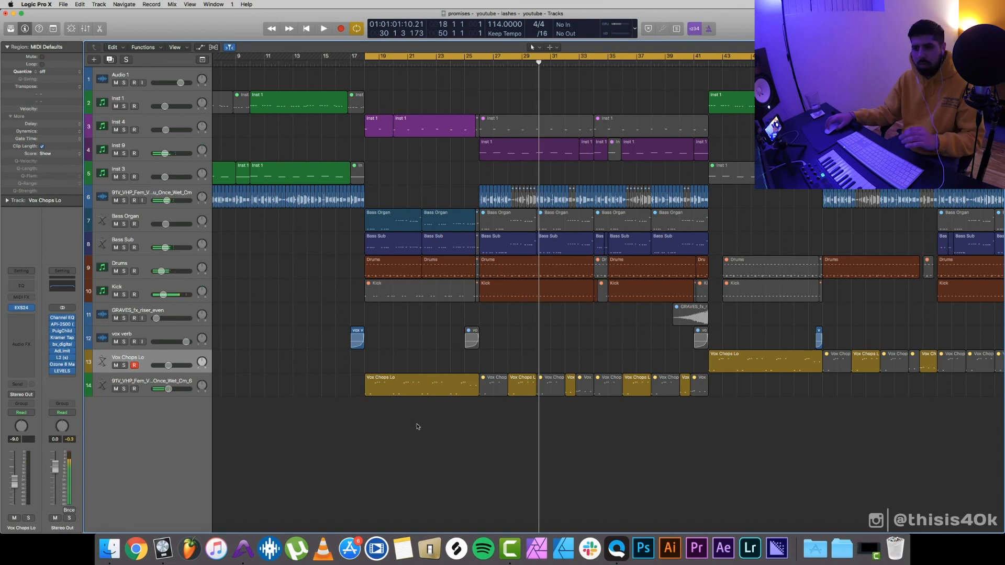
key("Right")
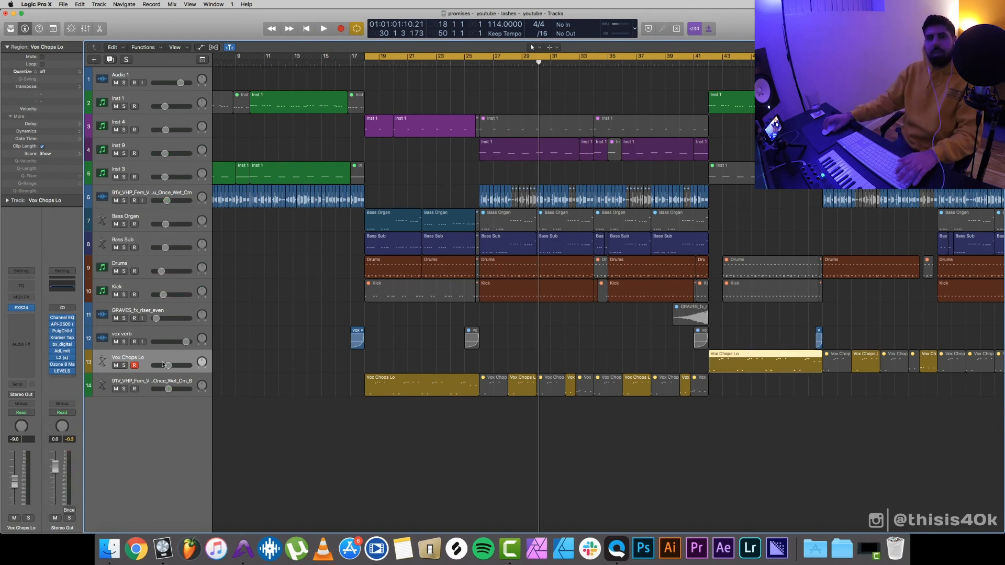